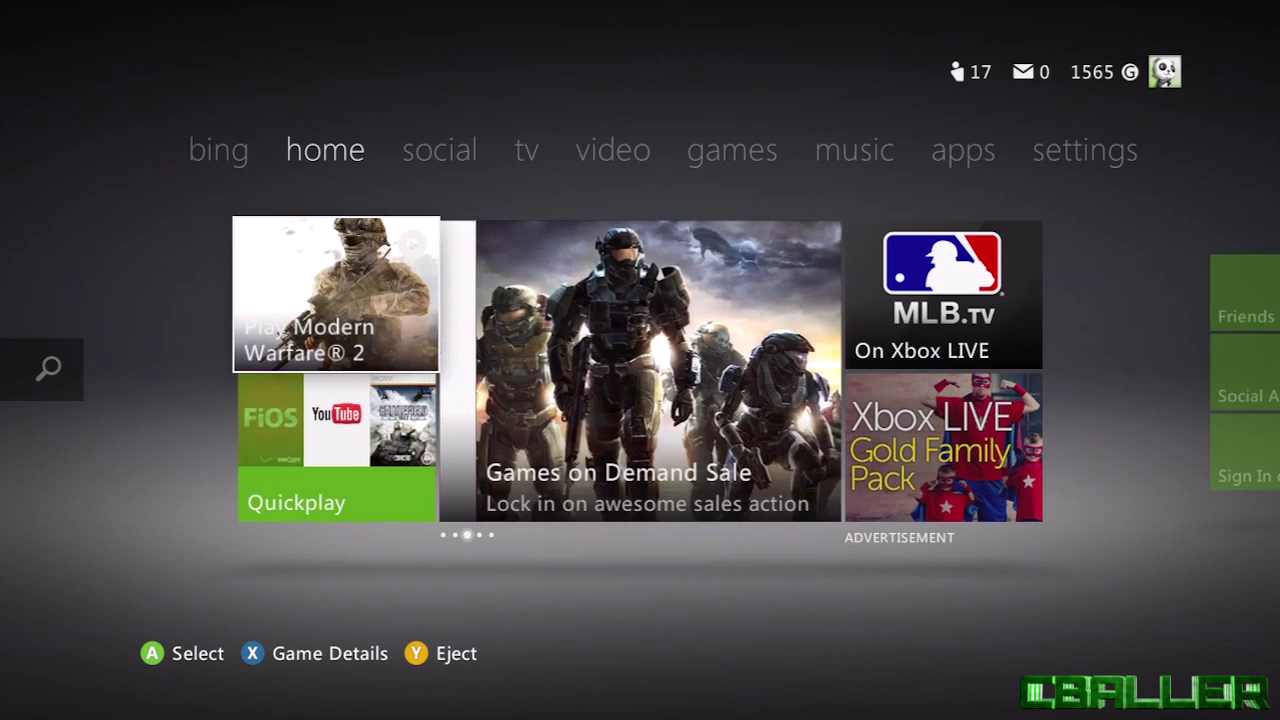
# Open the Storage page in the console's System settings
pyautogui.press('Up')
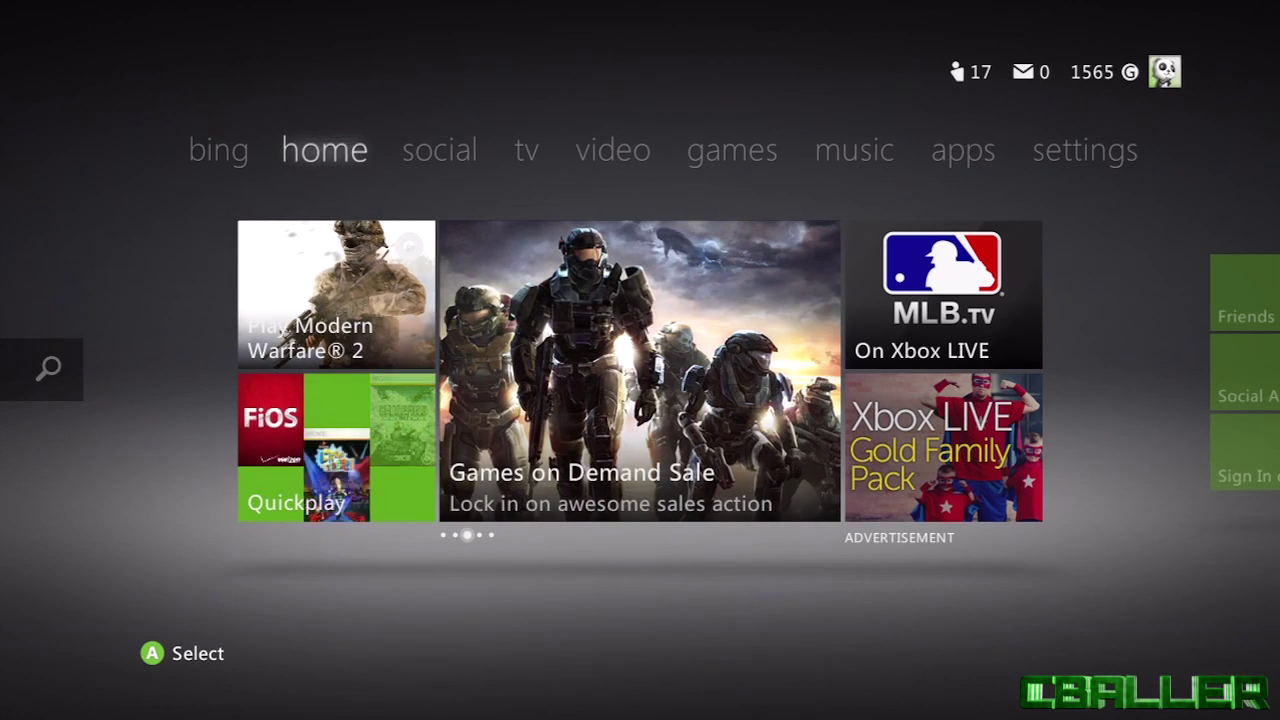
pyautogui.press('Right')
pyautogui.press('Right')
pyautogui.press('Right')
pyautogui.press('Right')
pyautogui.press('Right')
pyautogui.press('Right')
pyautogui.press('Right')
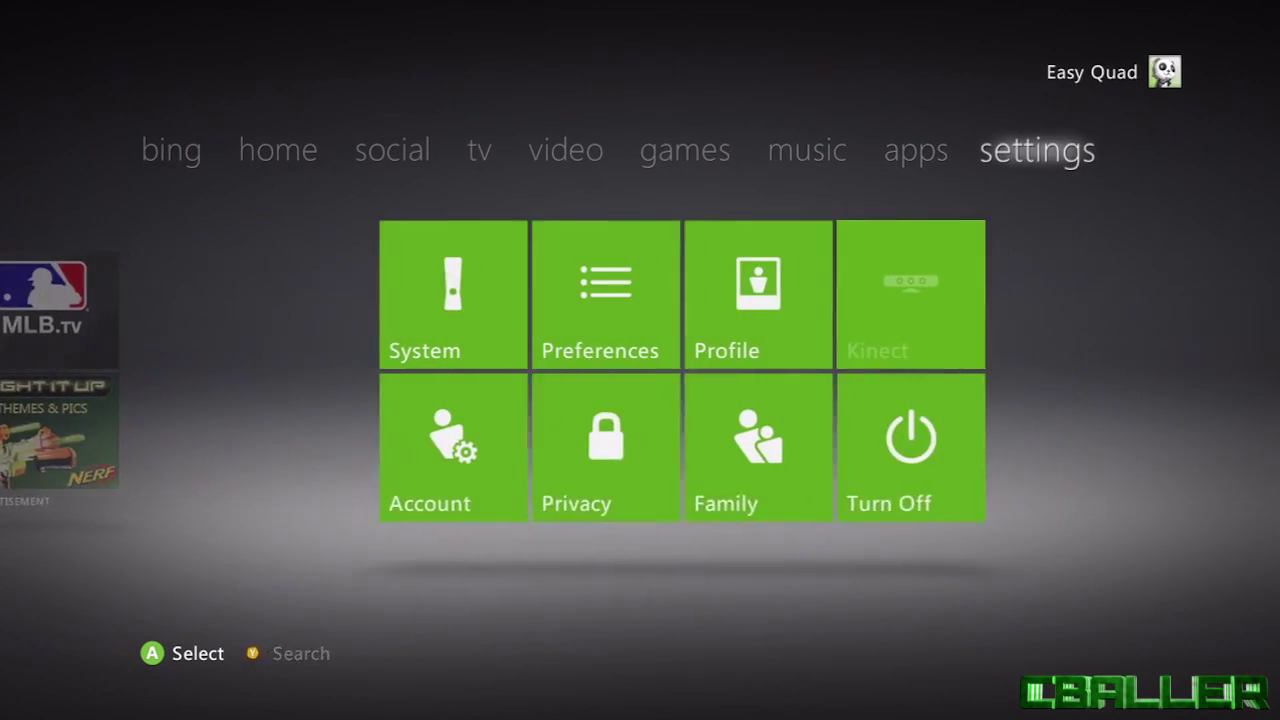
pyautogui.press('Down')
pyautogui.press('Return')
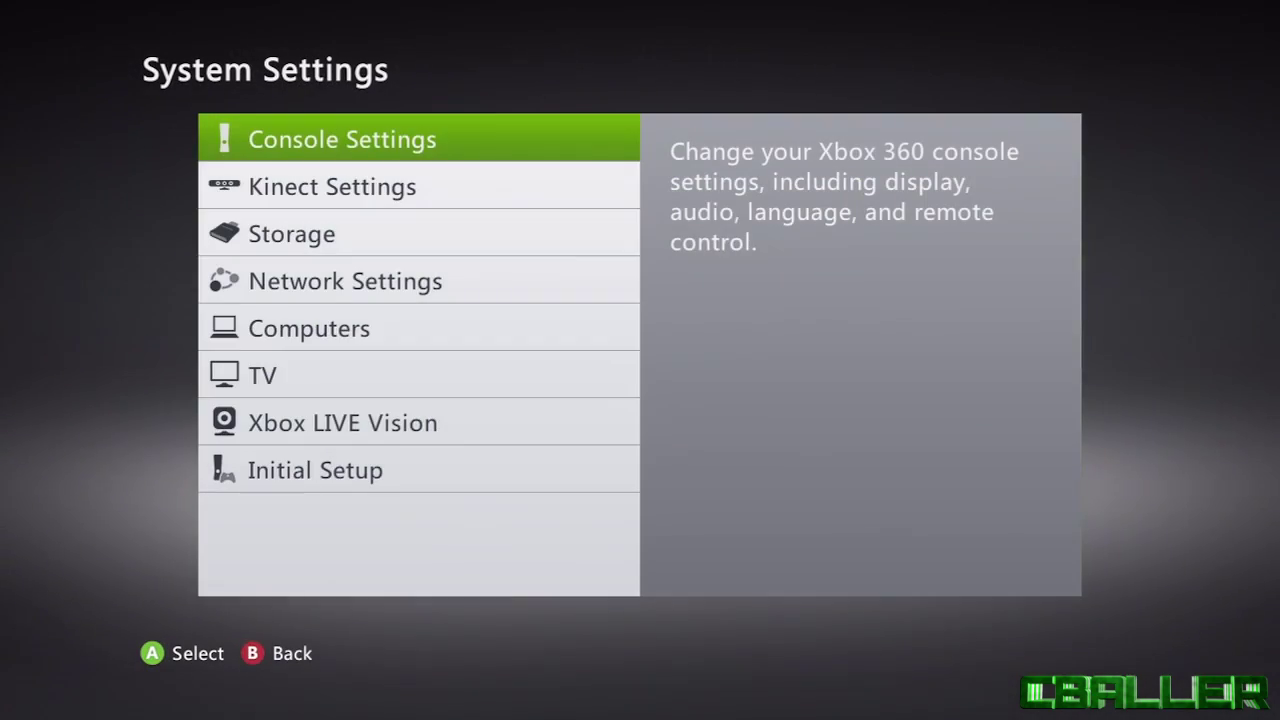
pyautogui.press('Down')
pyautogui.press('Down')
pyautogui.press('Return')
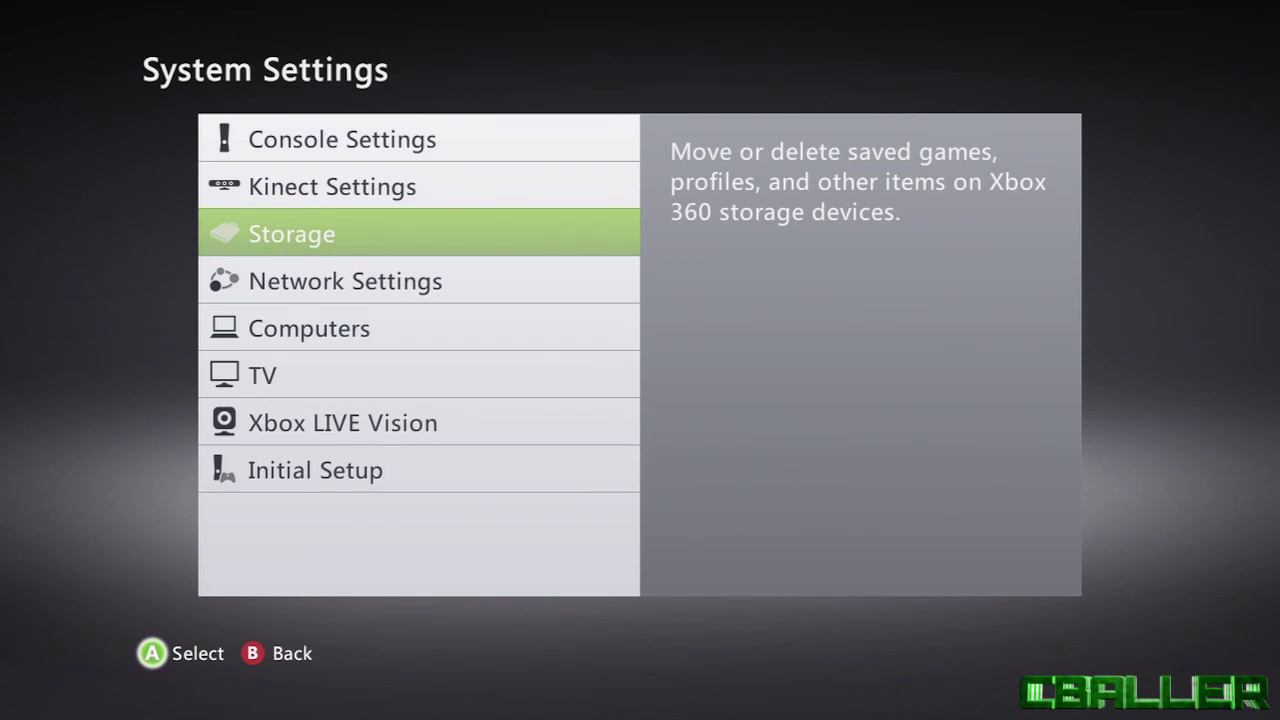
# Configure the USB Storage Device for Xbox 360 storage using the Configure Now option
pyautogui.press('Down')
pyautogui.press('Down')
pyautogui.press('Down')
pyautogui.press('Down')
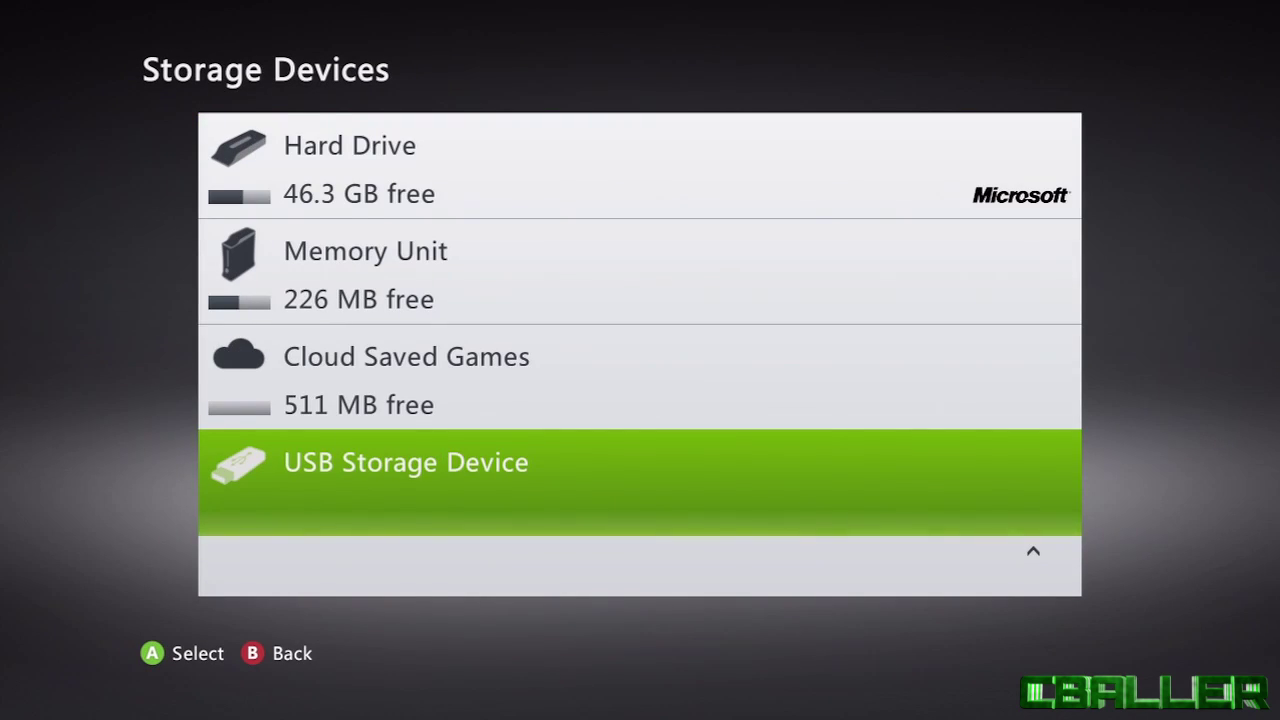
pyautogui.press('Return')
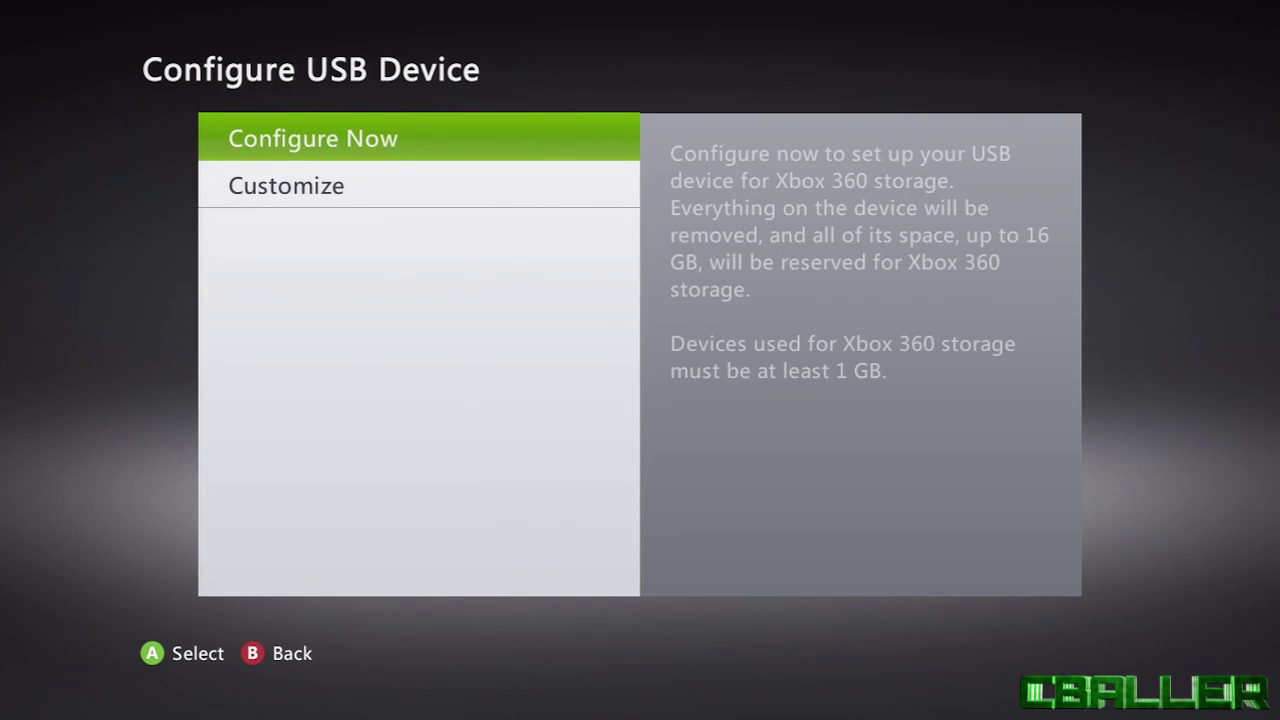
pyautogui.press('Return')
pyautogui.press('Return')
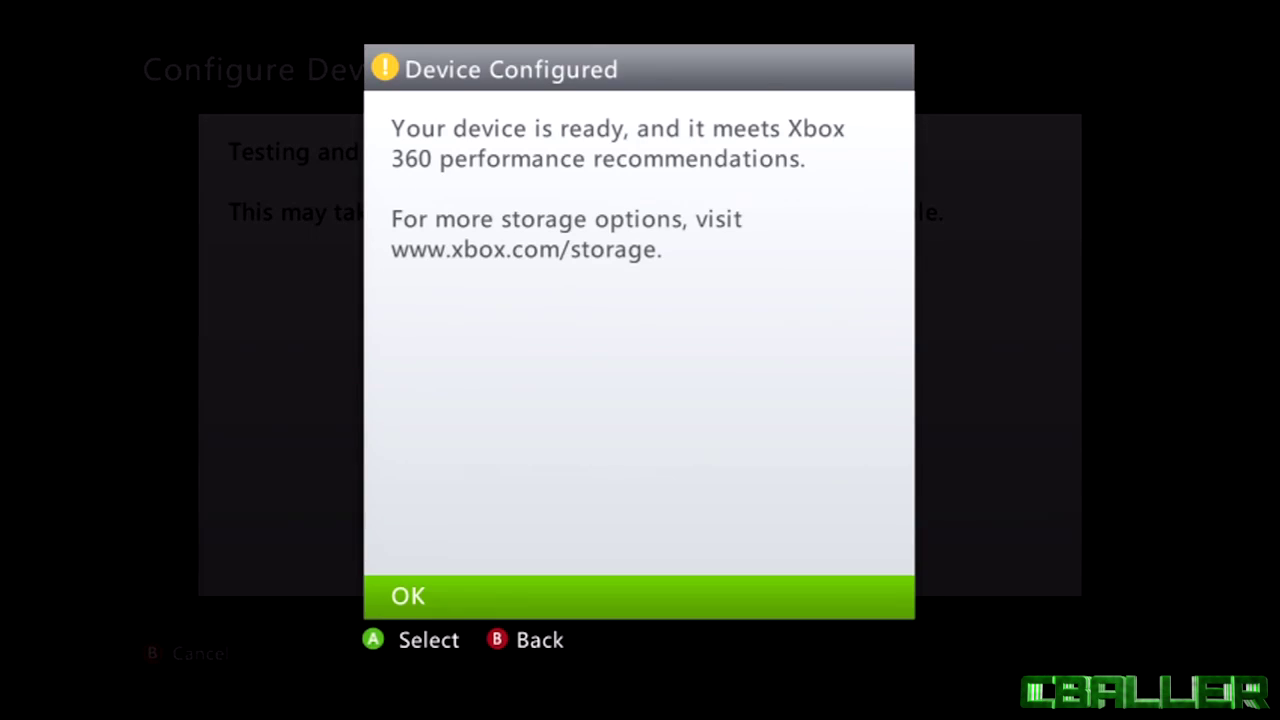
pyautogui.press('Return')
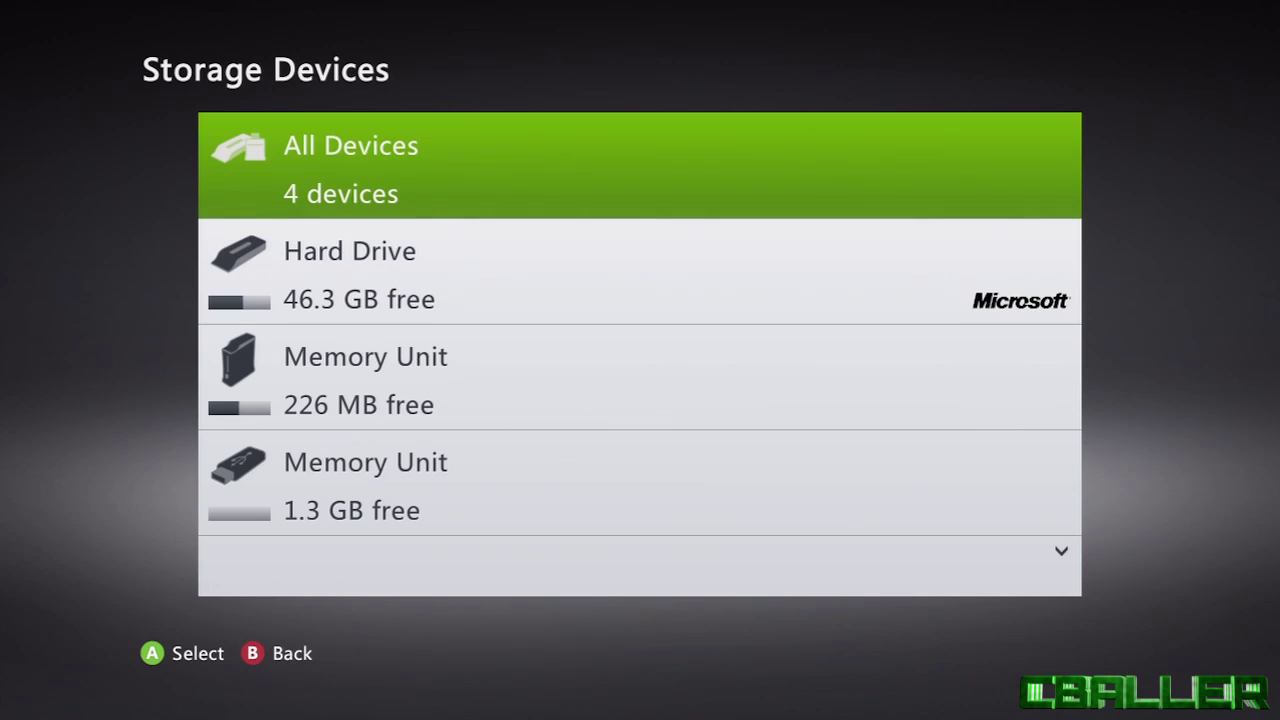
# Examine the content categories of the newly configured USB memory unit and leave the storage list
pyautogui.press('Up')
pyautogui.press('Down')
pyautogui.press('Down')
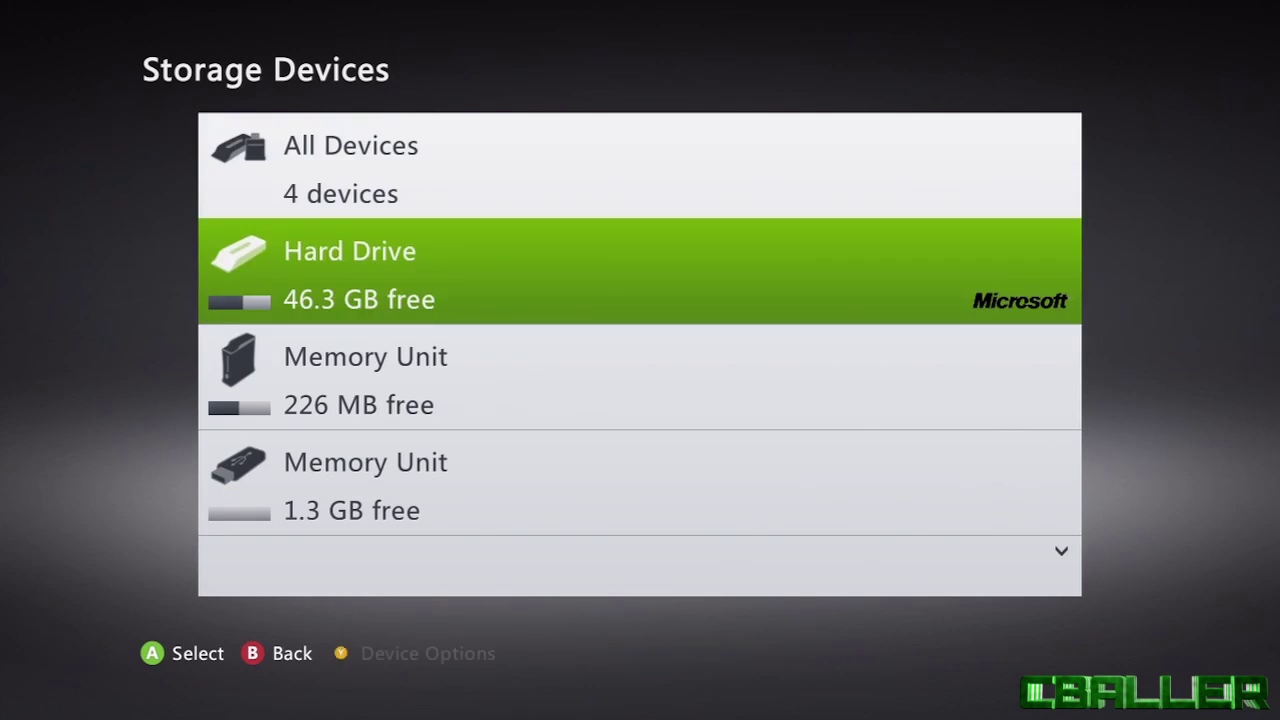
pyautogui.press('Down')
pyautogui.press('Down')
pyautogui.press('Return')
pyautogui.press('Down')
pyautogui.press('Down')
pyautogui.press('Down')
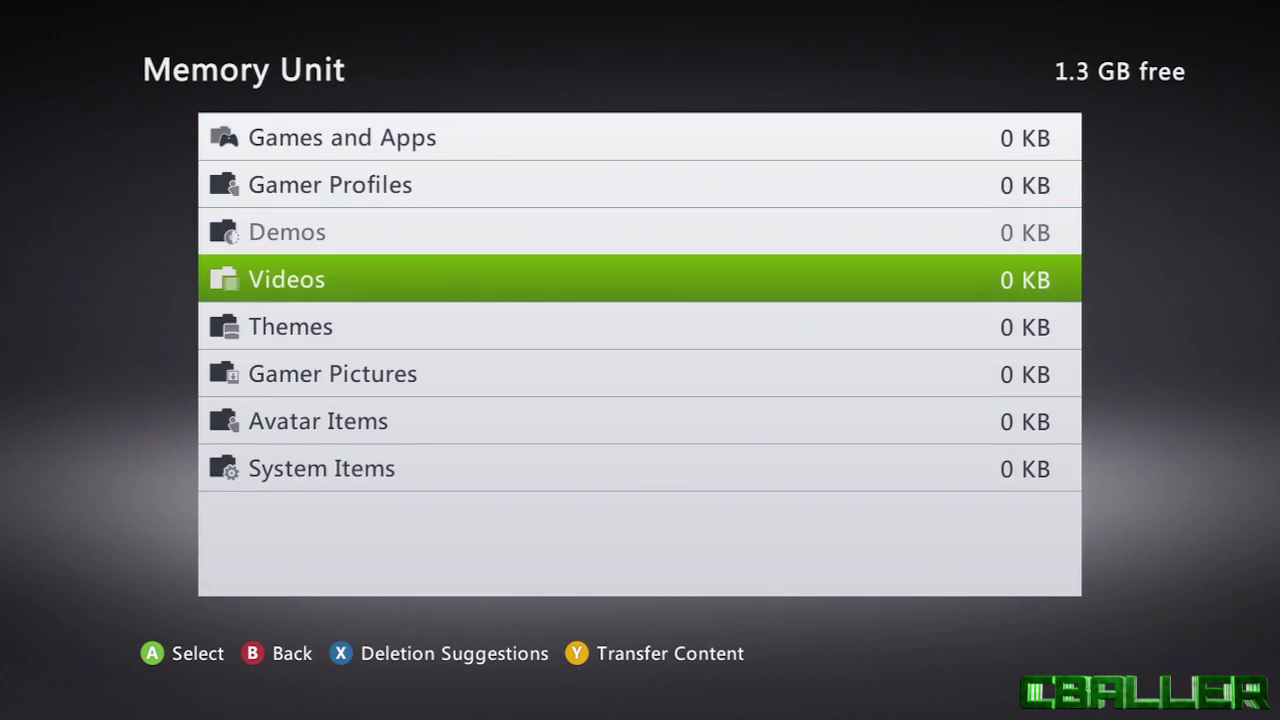
pyautogui.press('Up')
pyautogui.press('Up')
pyautogui.press('Escape')
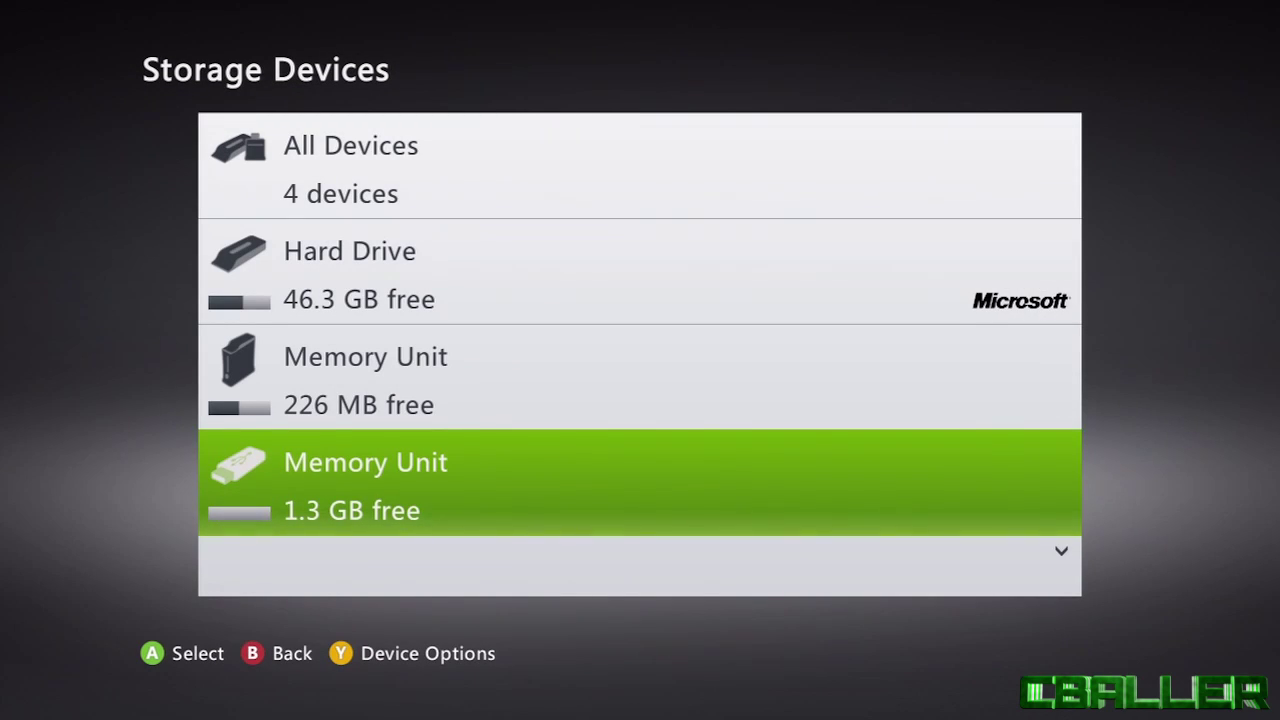
pyautogui.press('Escape')
pyautogui.press('Return')
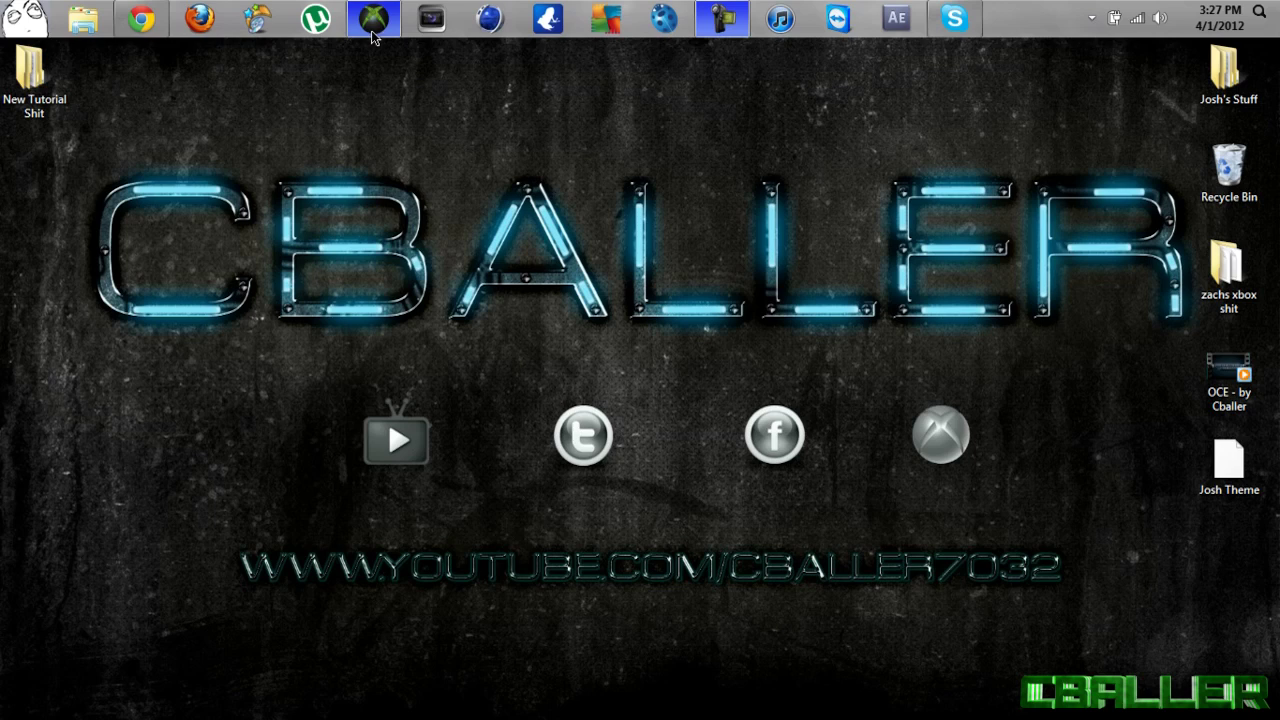
# Switch to Horizon on the computer and expand the flash drive's Gamer Profiles folder
pyautogui.click(388, 90)
pyautogui.click(789, 315)
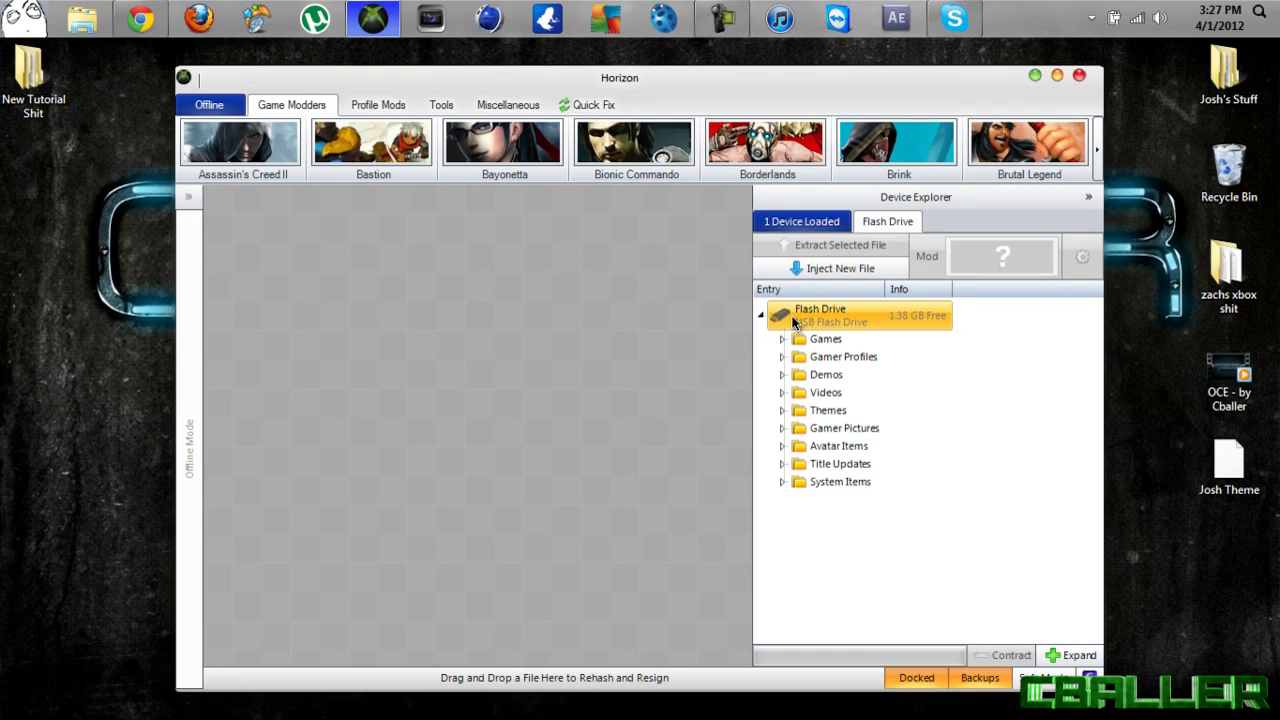
pyautogui.click(783, 357)
pyautogui.click(786, 359)
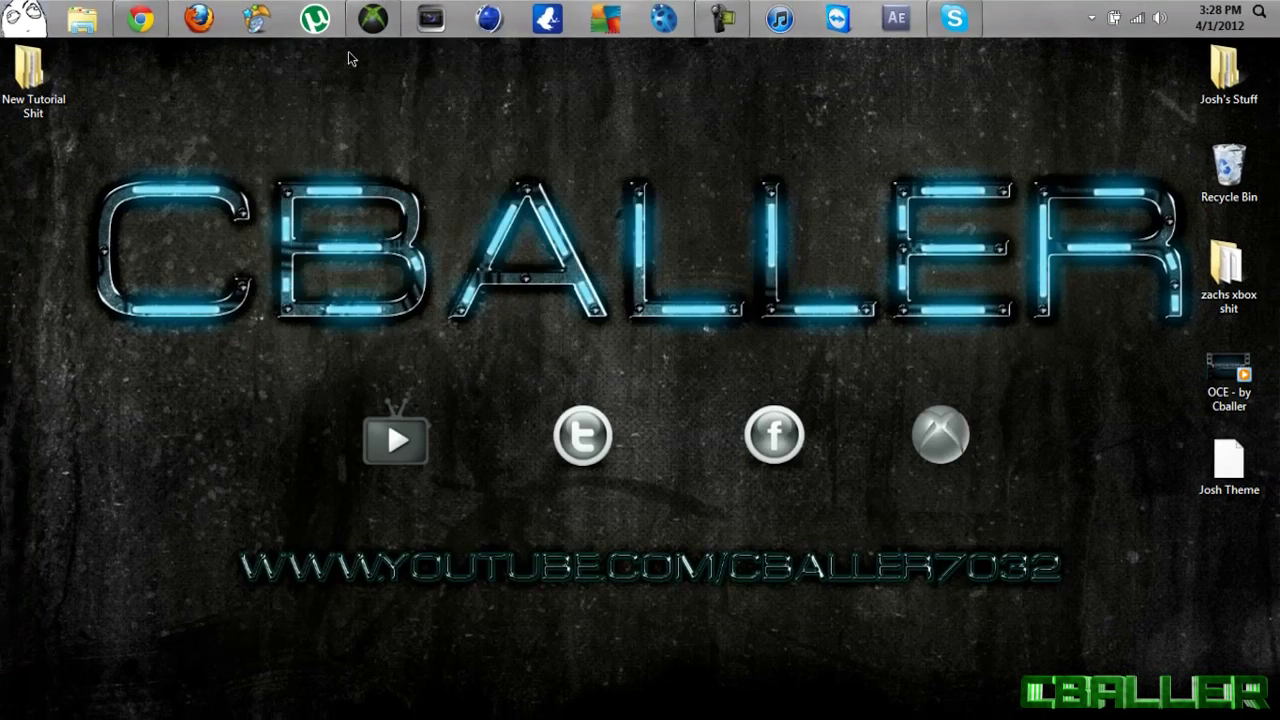
# Switch to Chrome and try to download Horizon from CNET Download.com into the Desktop folder
pyautogui.click(157, 33)
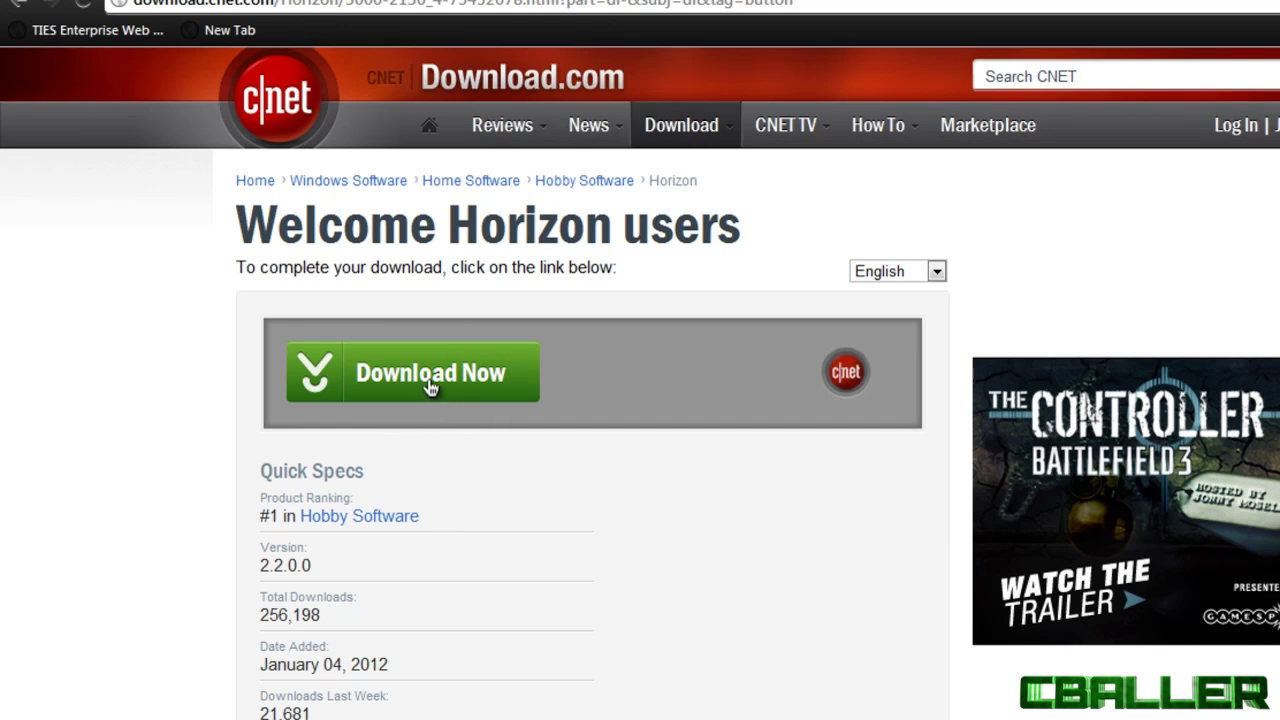
pyautogui.click(427, 376)
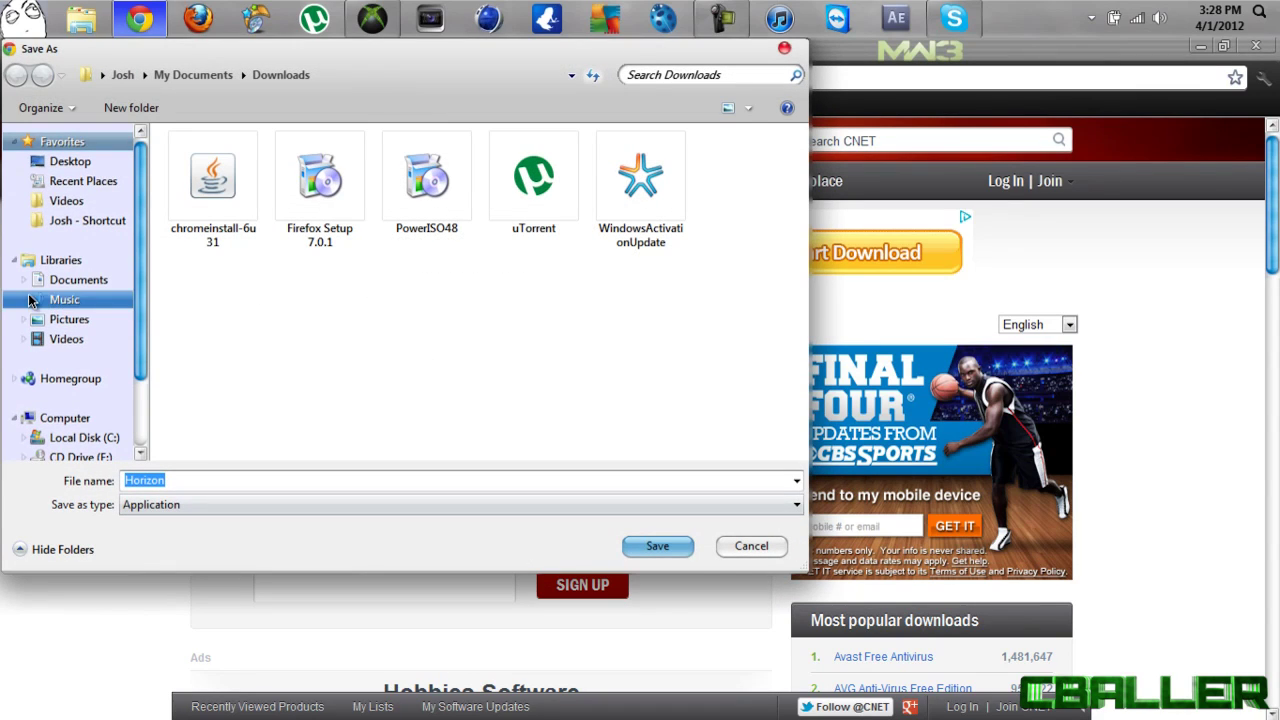
pyautogui.click(87, 220)
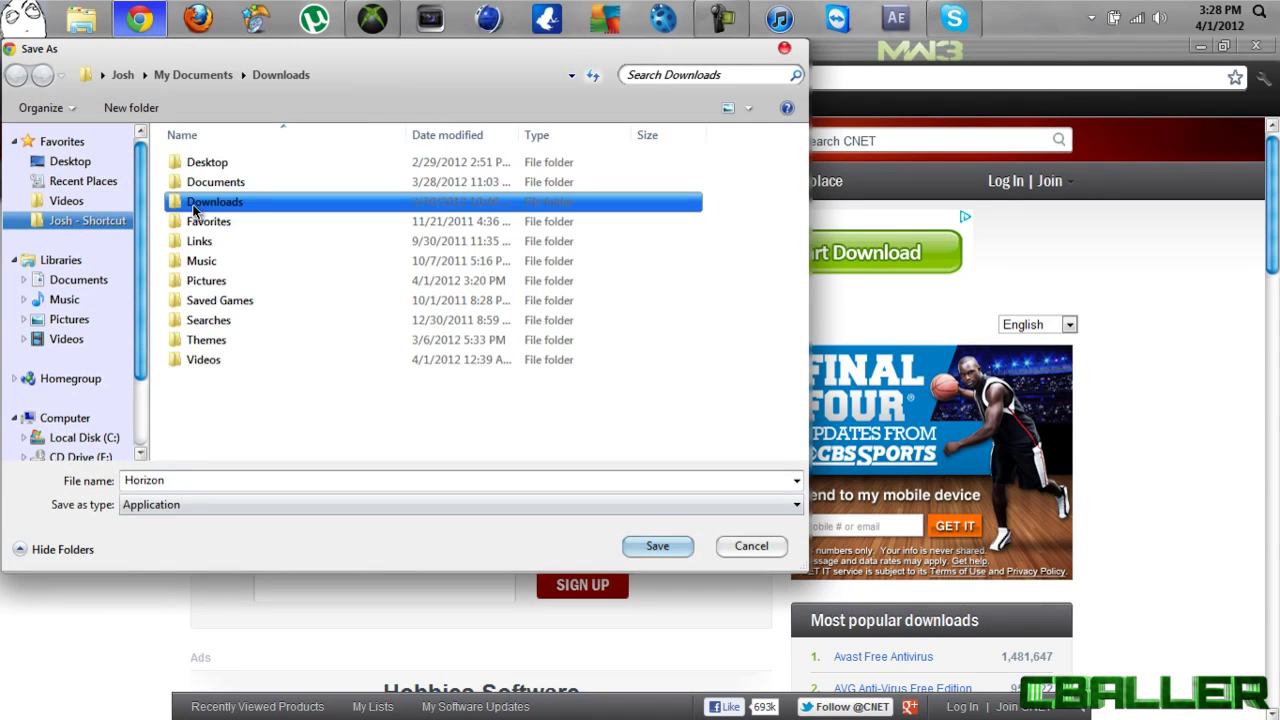
pyautogui.doubleClick(205, 161)
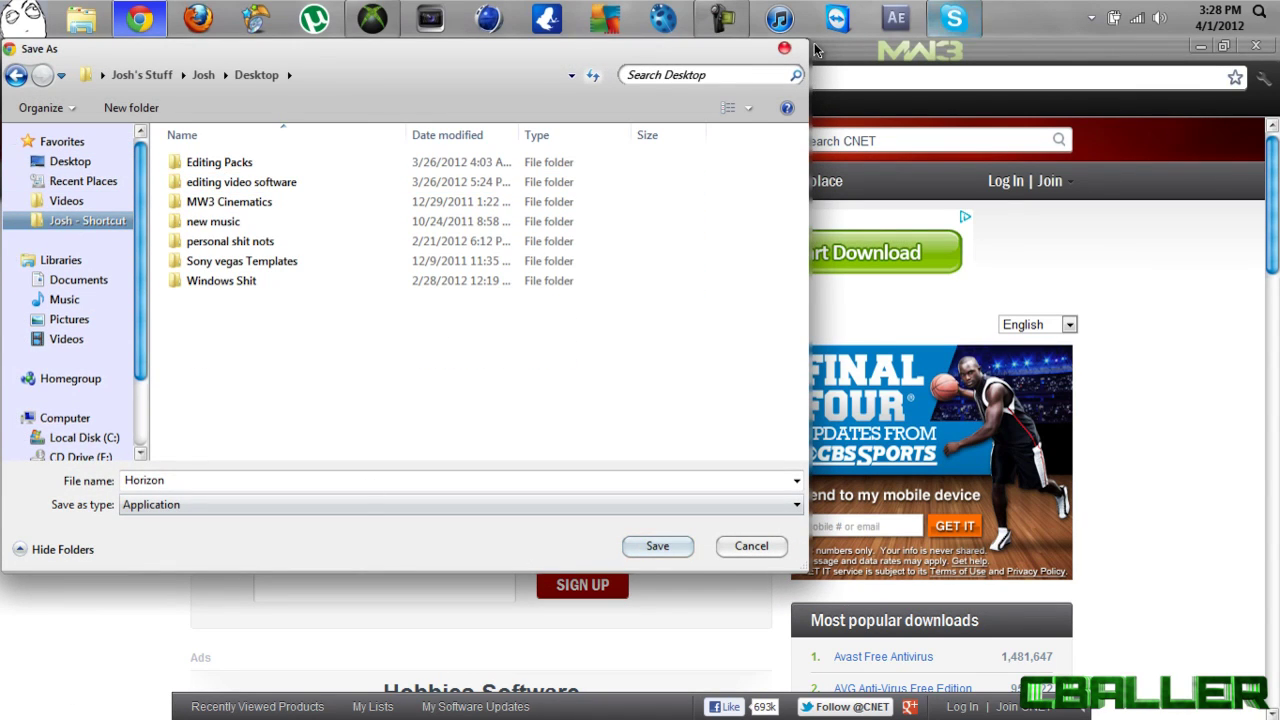
pyautogui.click(784, 48)
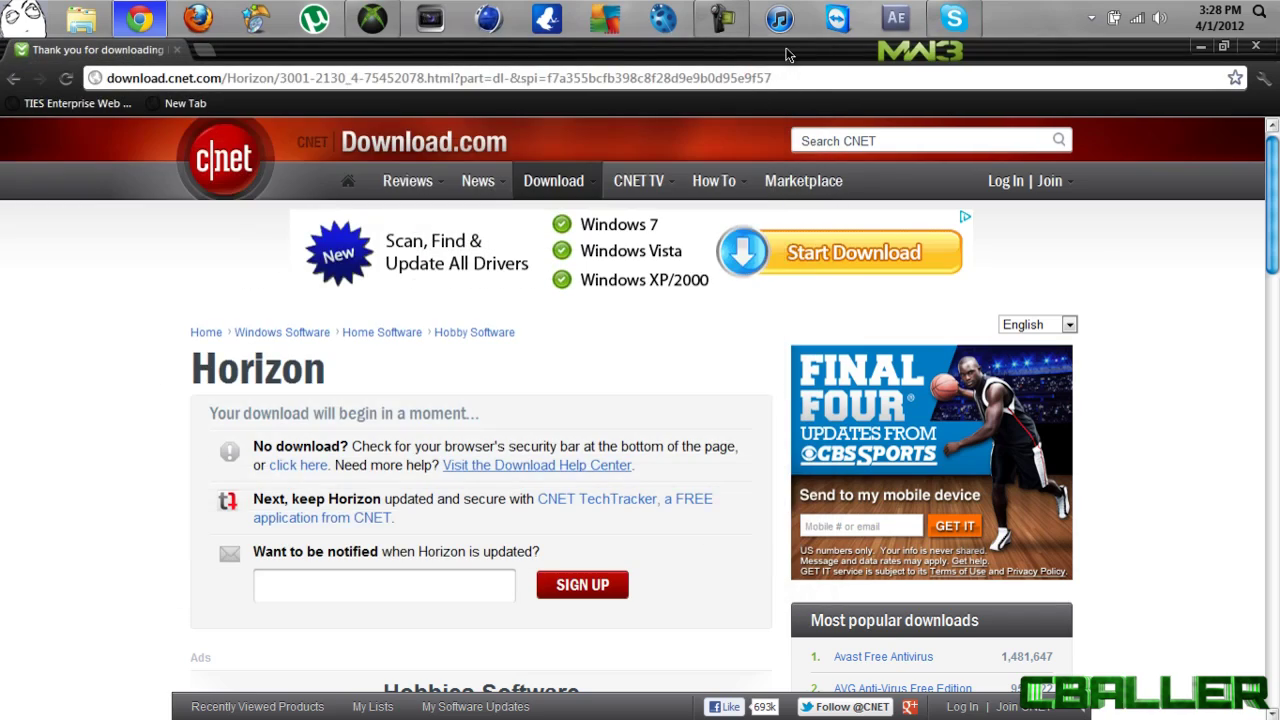
pyautogui.click(1252, 48)
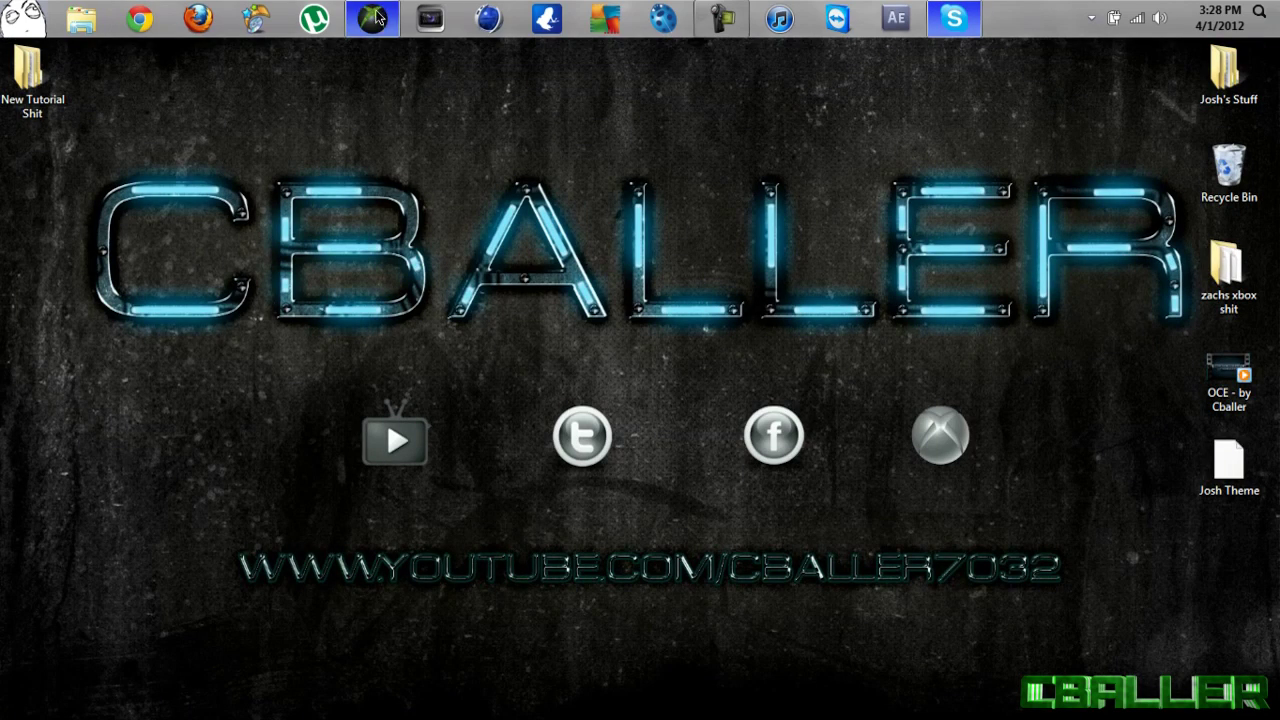
# Switch back to Horizon, collapse the Gamer Profiles folder and select the flash drive
pyautogui.click(374, 18)
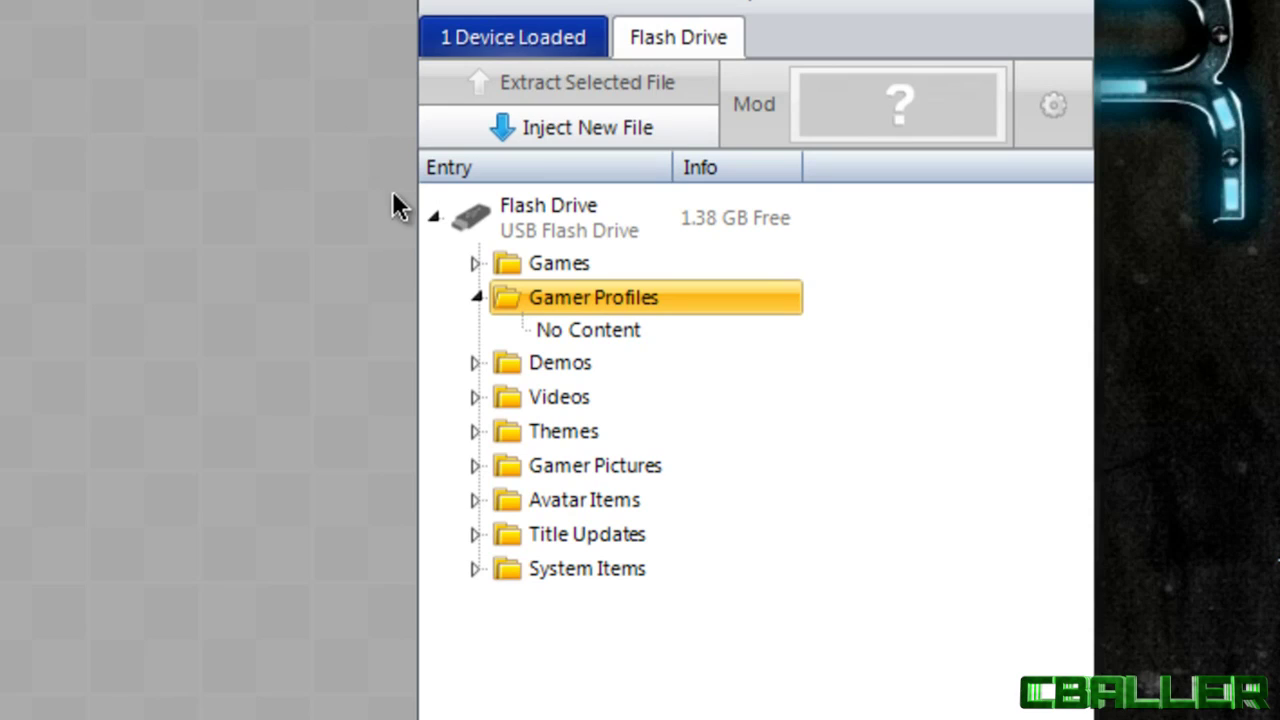
pyautogui.click(478, 297)
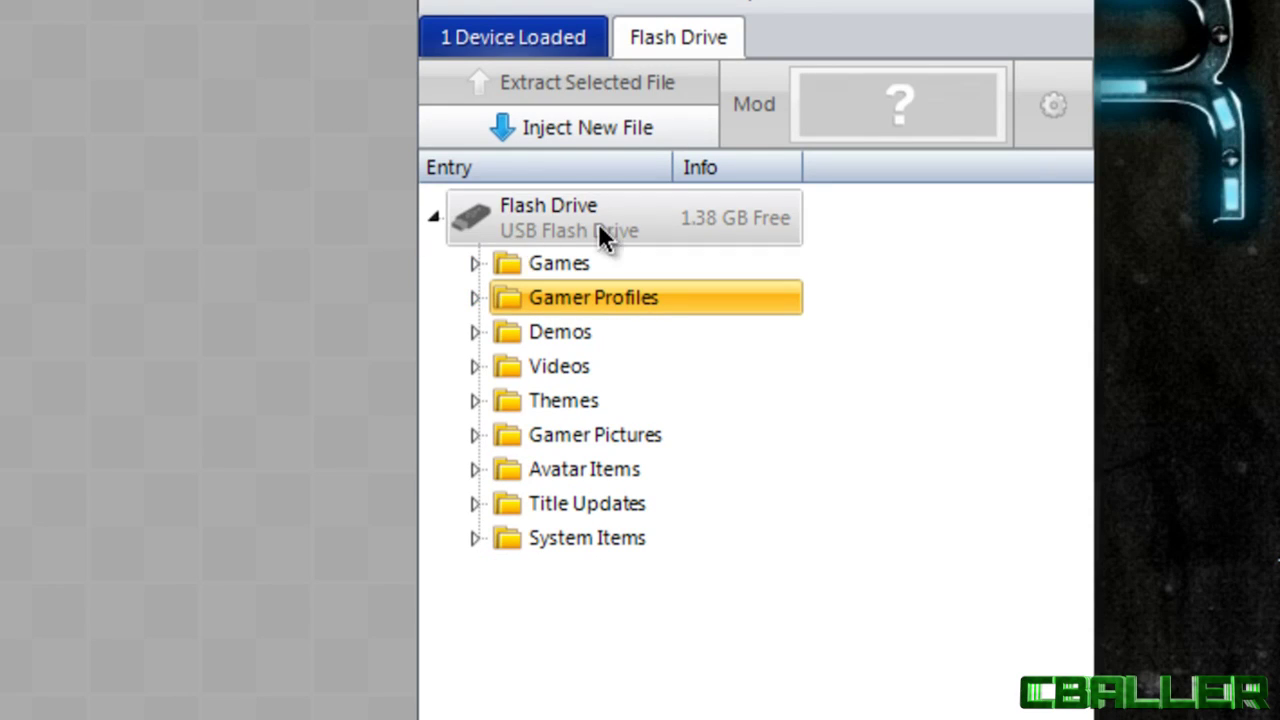
pyautogui.click(630, 215)
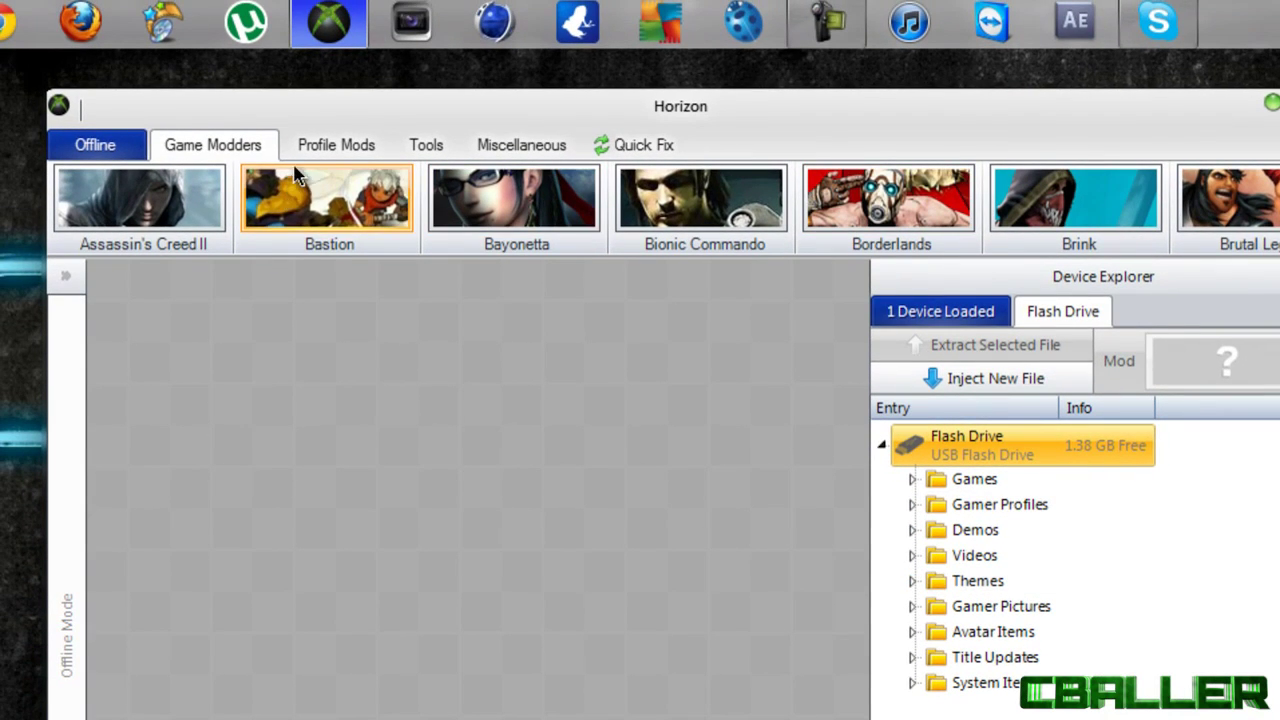
# Open Horizon's Theme Creator tool
pyautogui.click(318, 147)
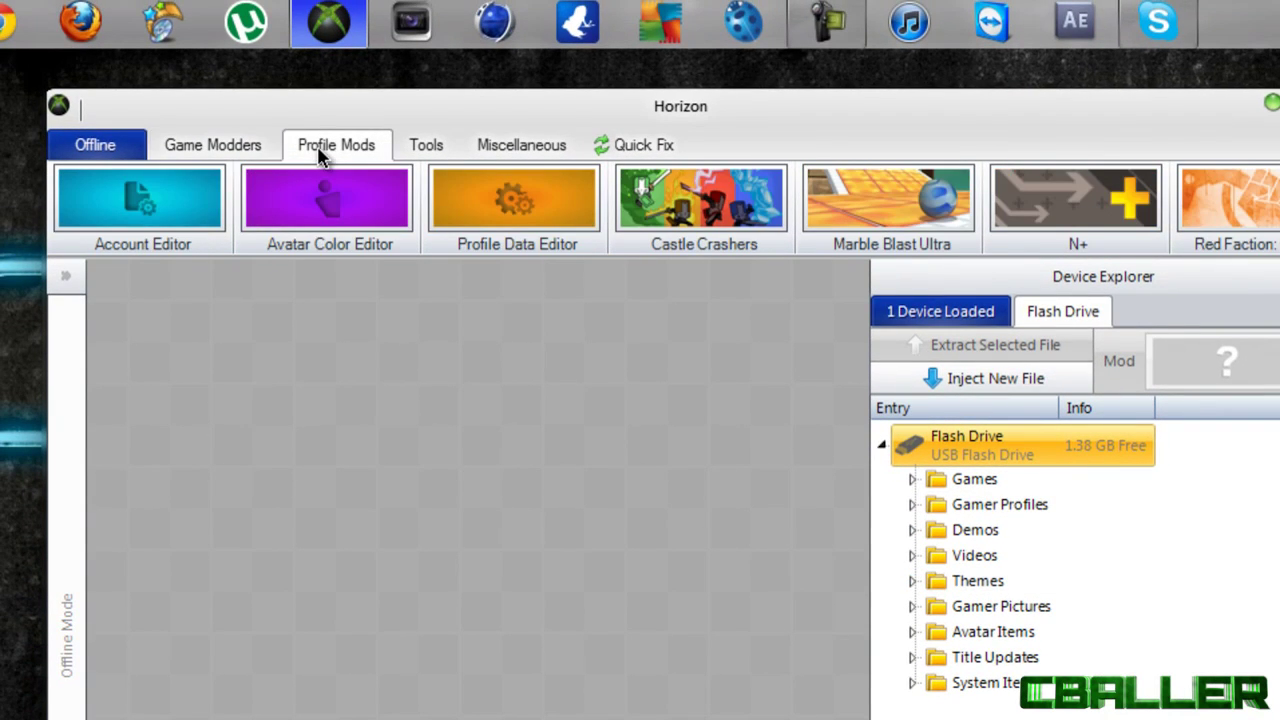
pyautogui.click(420, 148)
pyautogui.click(848, 200)
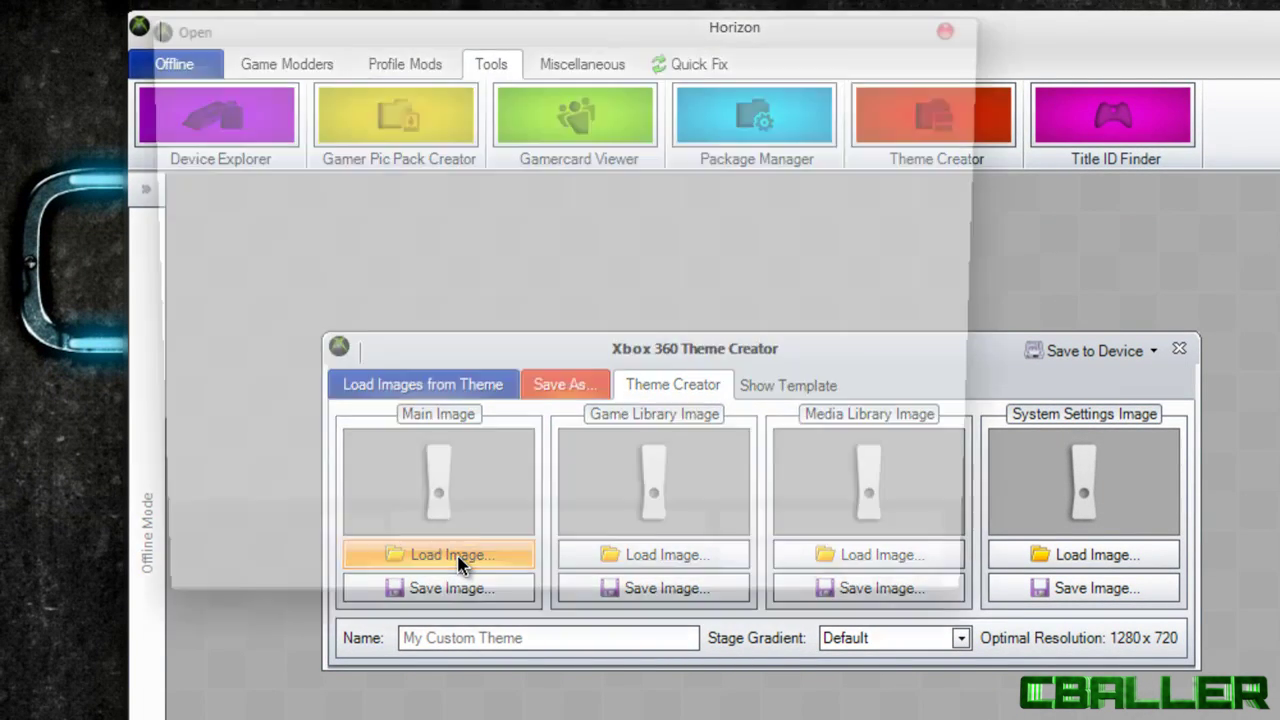
# Load Cballer-Neon-Desktop from the "Pictures for theme" folder as the theme's Main Image
pyautogui.click(457, 563)
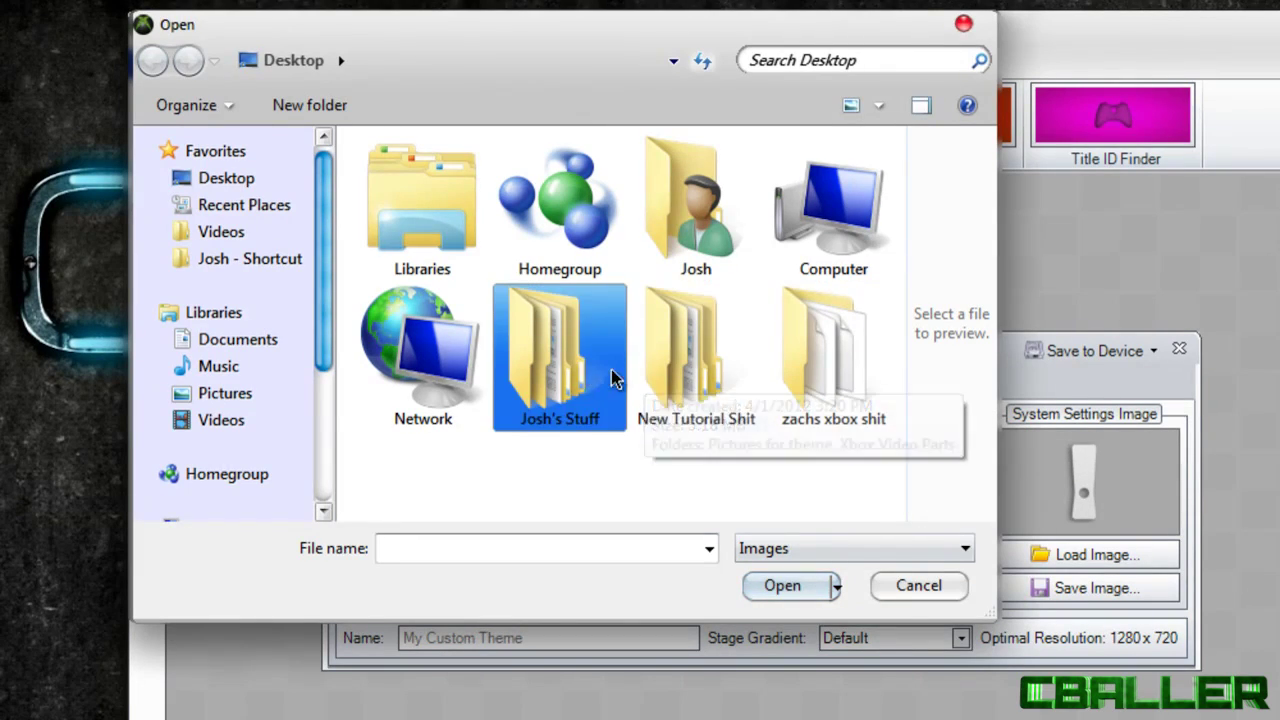
pyautogui.doubleClick(684, 371)
pyautogui.click(510, 190)
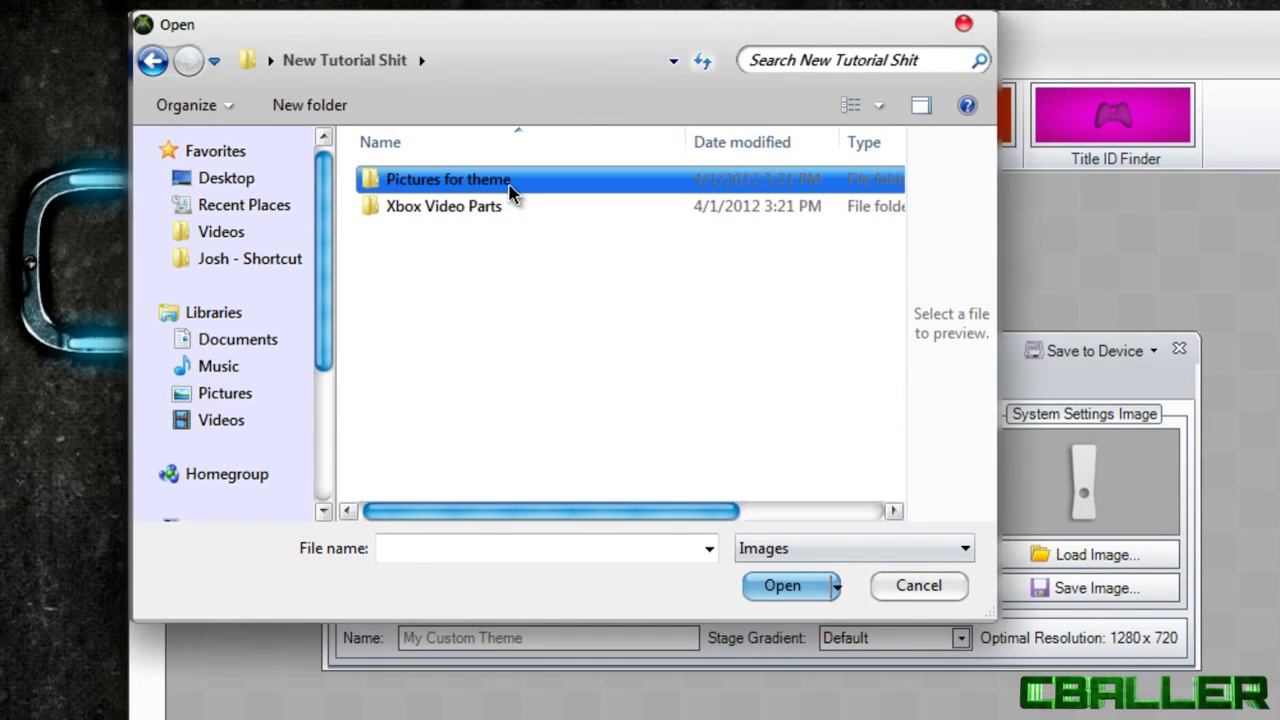
pyautogui.doubleClick(510, 190)
pyautogui.click(695, 185)
pyautogui.click(833, 190)
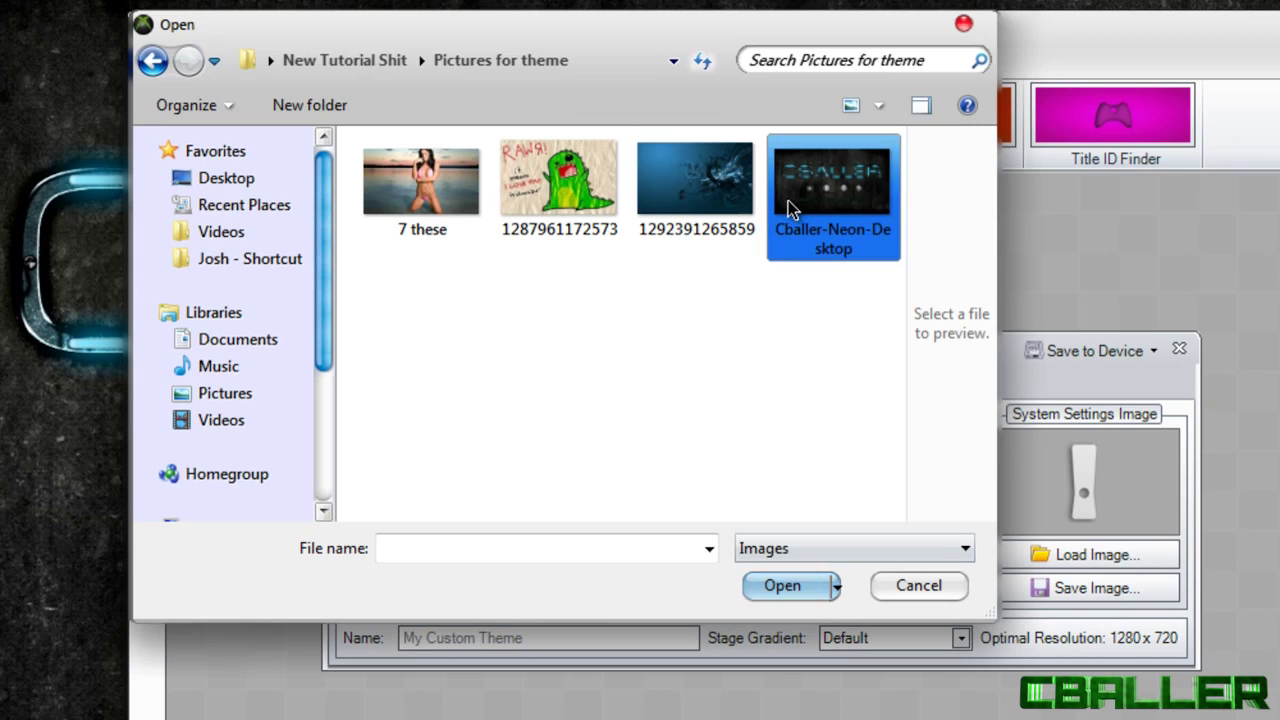
pyautogui.click(783, 586)
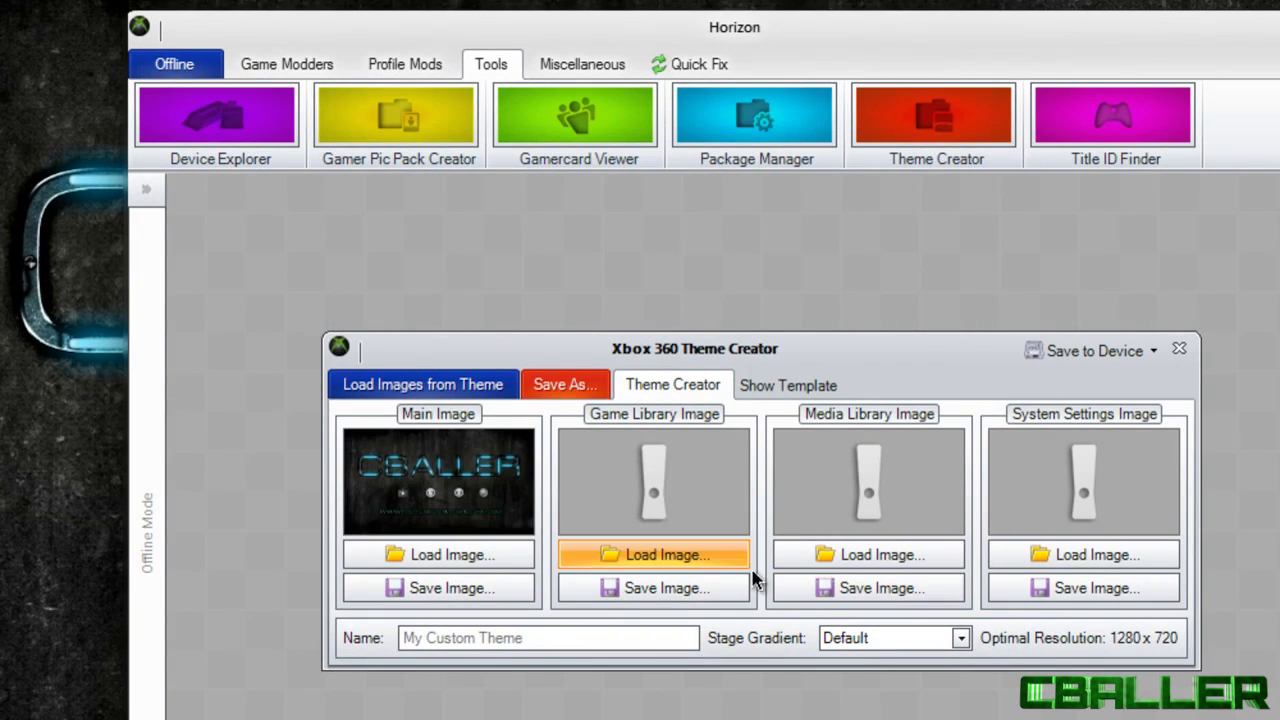
# Load the picture "7 these" as the theme's Game Library Image
pyautogui.click(647, 567)
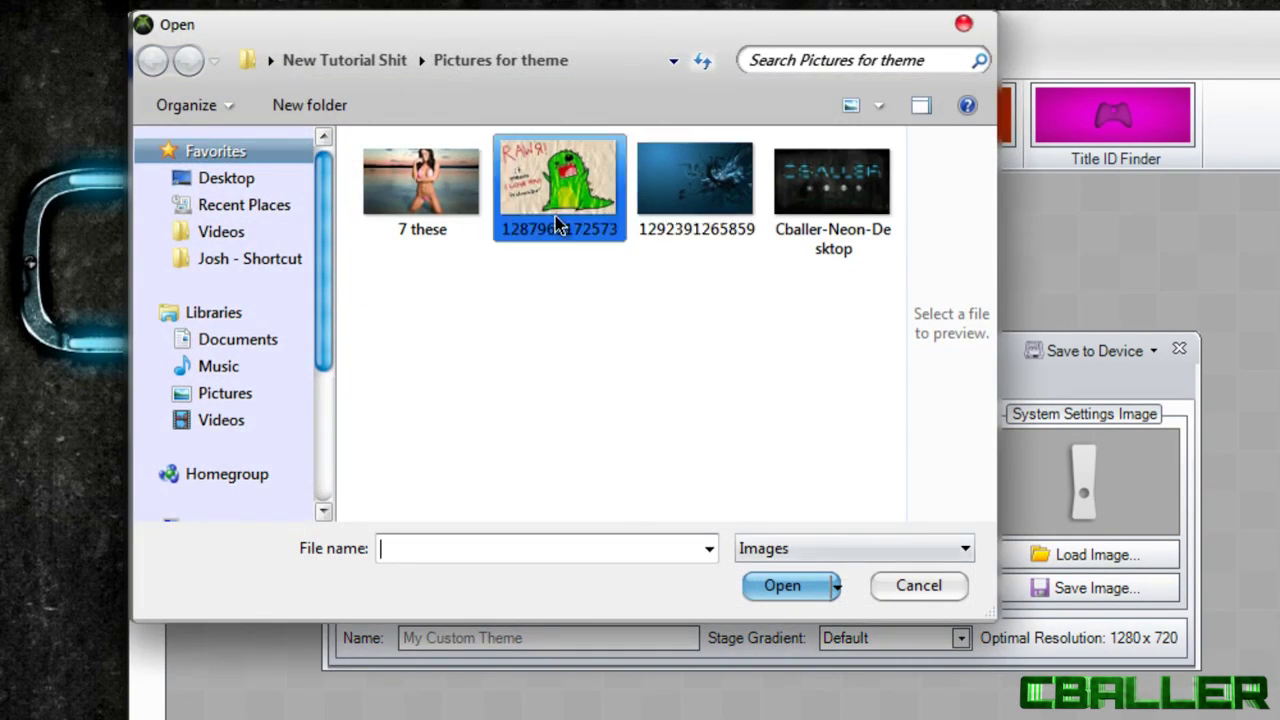
pyautogui.click(478, 222)
pyautogui.click(790, 585)
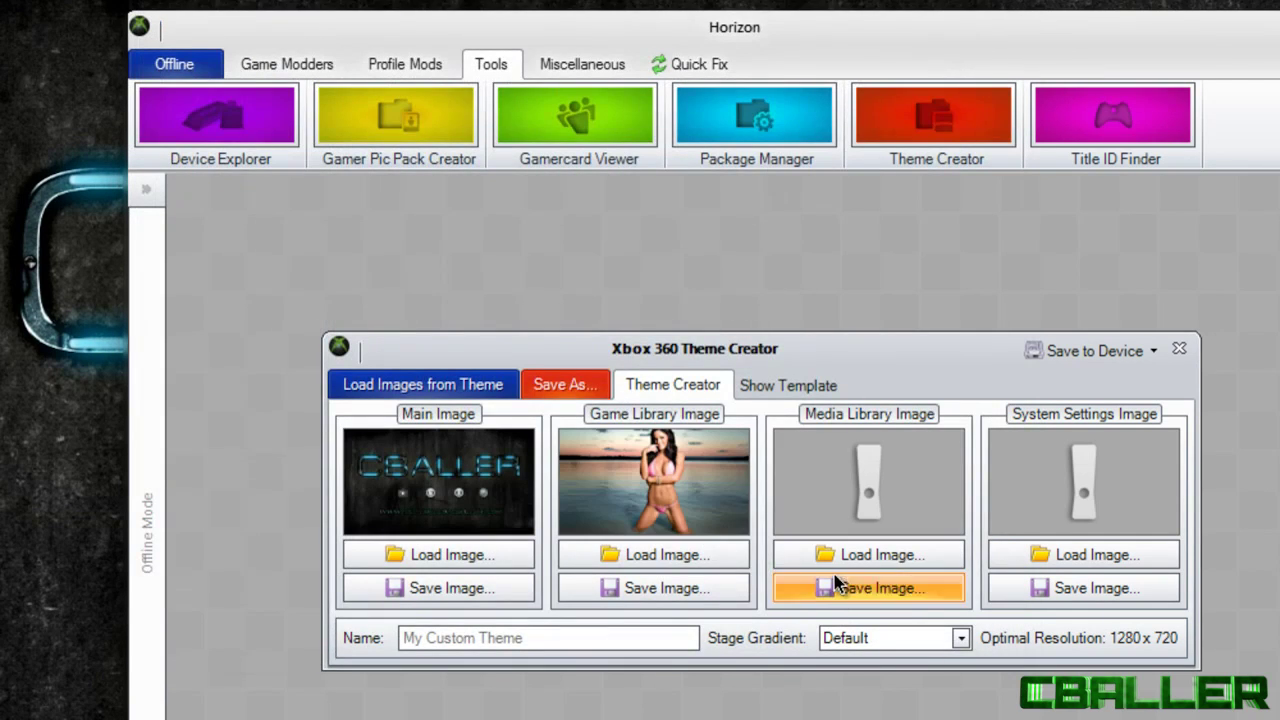
pyautogui.click(824, 556)
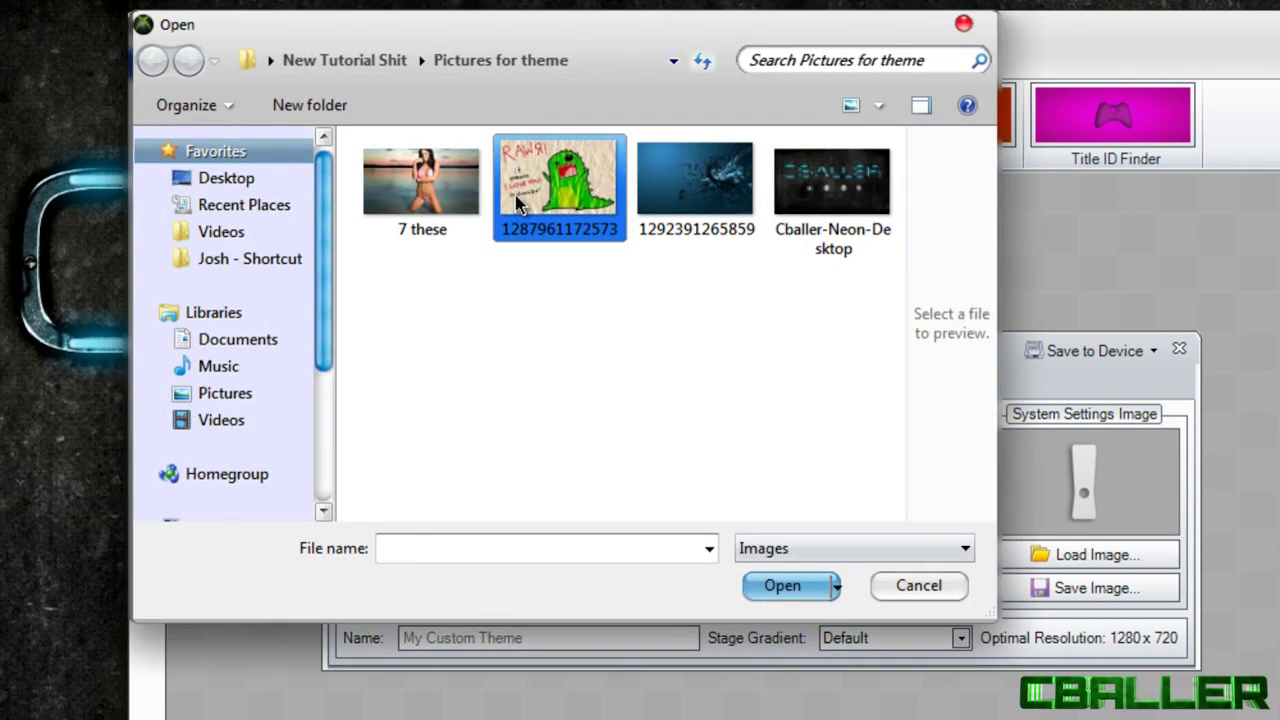
pyautogui.click(559, 180)
pyautogui.click(790, 585)
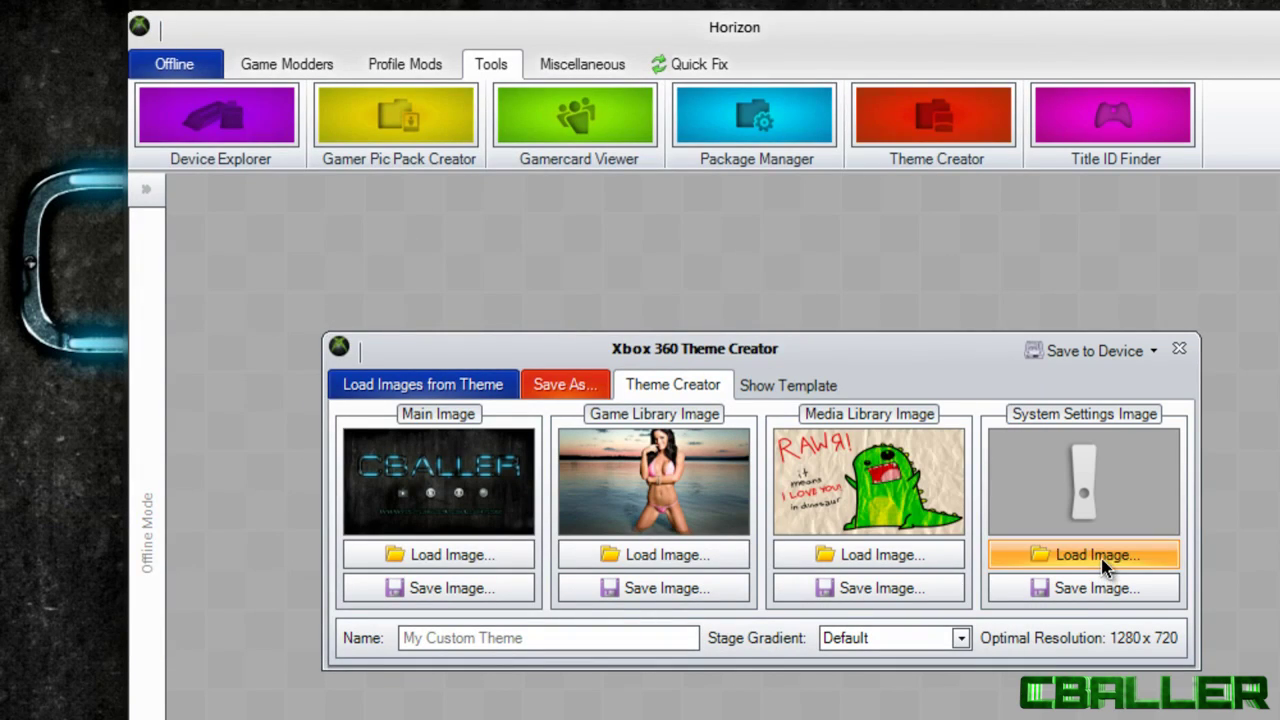
pyautogui.click(1095, 555)
pyautogui.click(697, 190)
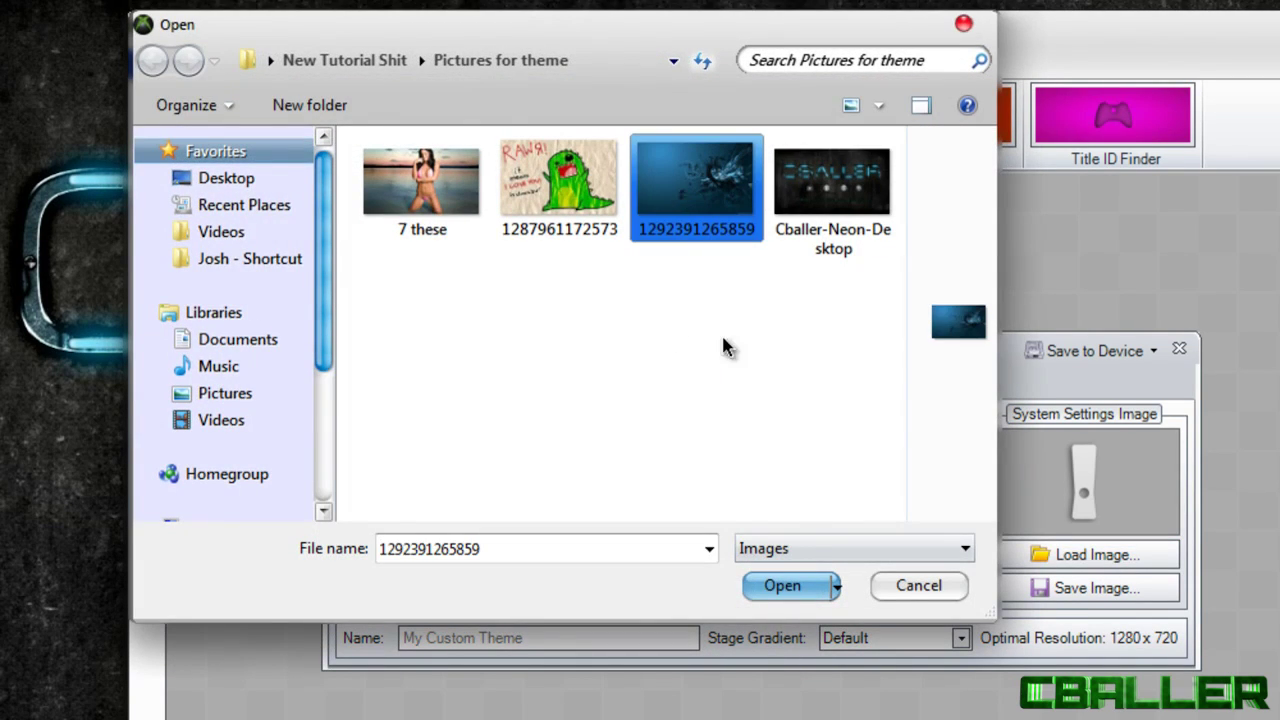
pyautogui.click(815, 585)
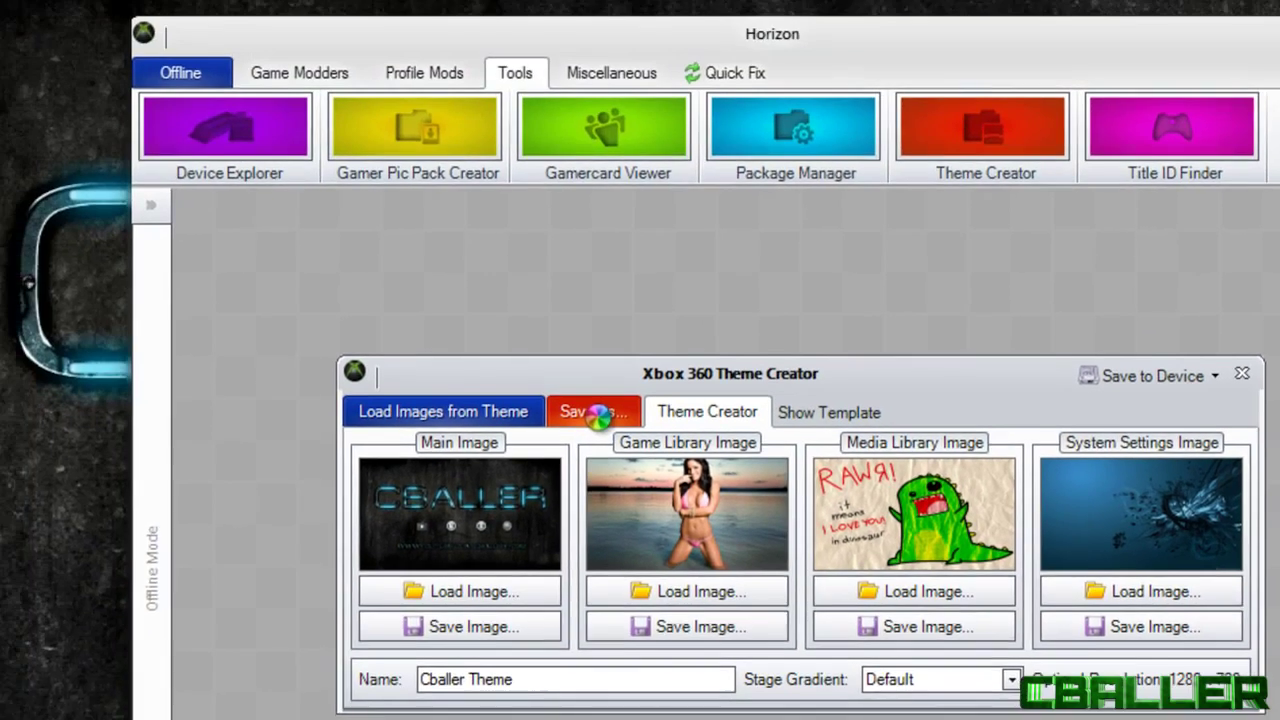
# Save the finished theme to the Desktop as Cballer Theme and close the Theme Creator
pyautogui.click(444, 280)
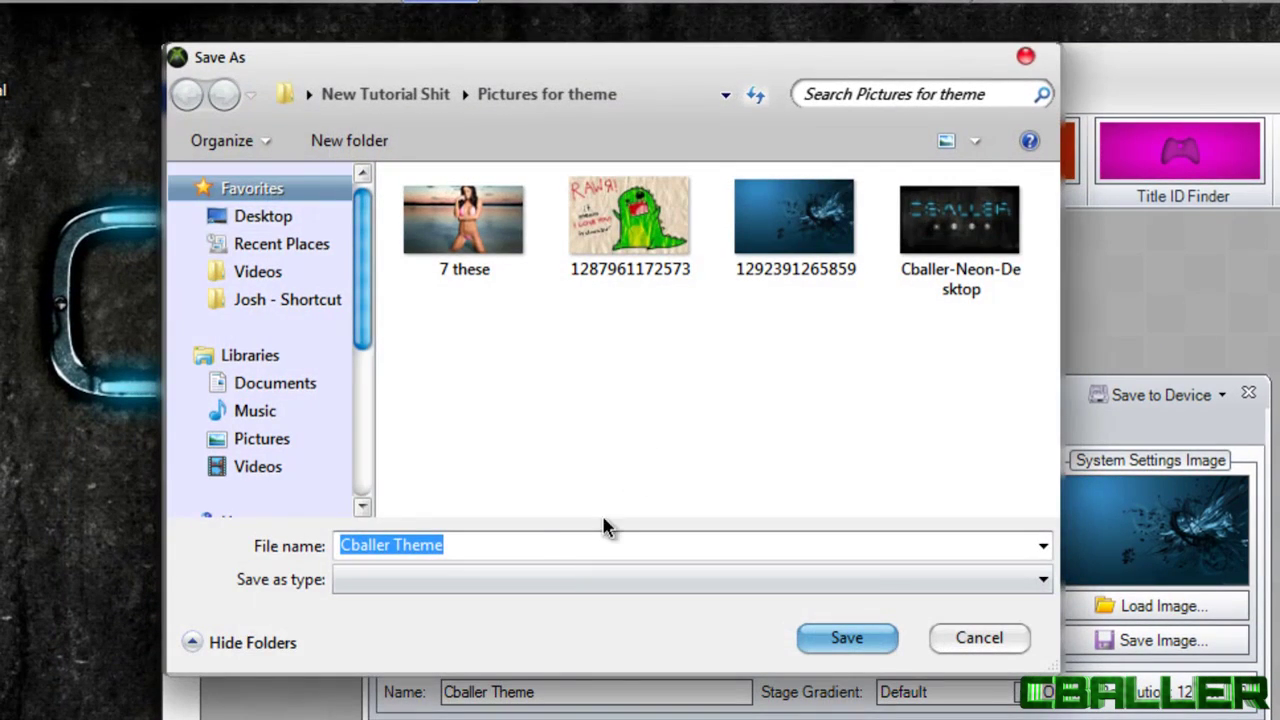
pyautogui.click(283, 215)
pyautogui.click(838, 637)
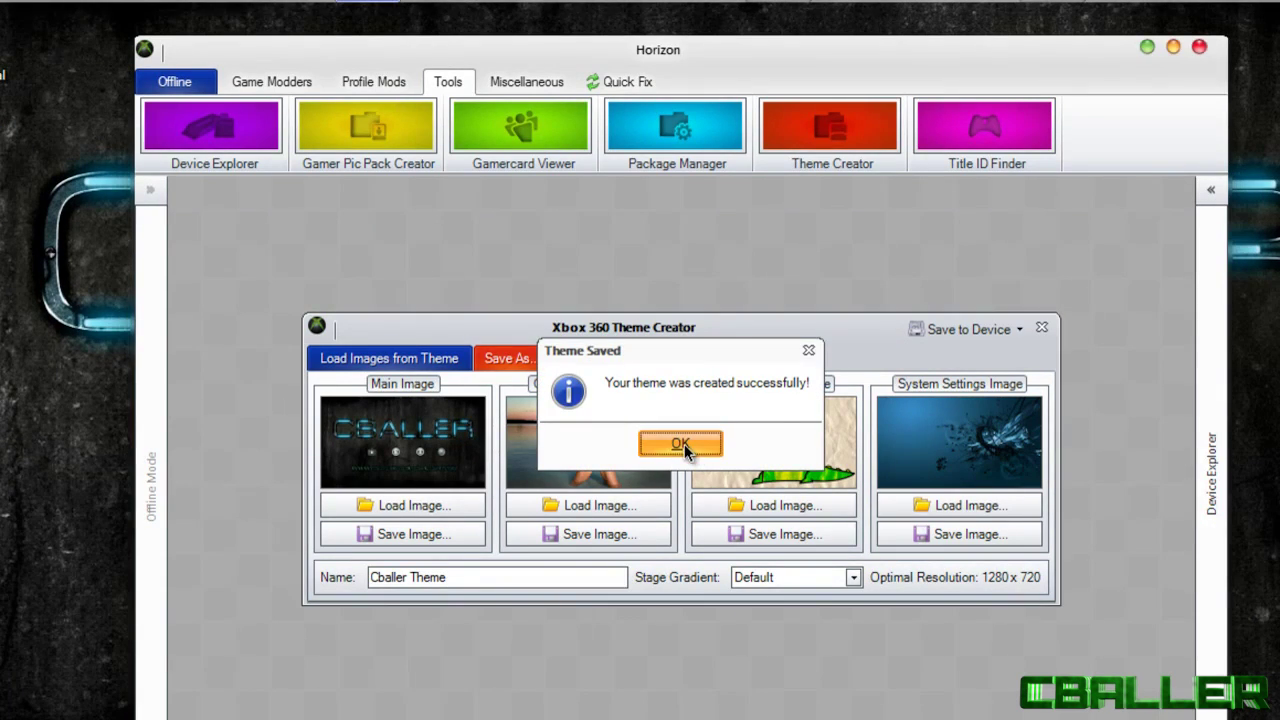
pyautogui.click(684, 444)
pyautogui.click(1041, 329)
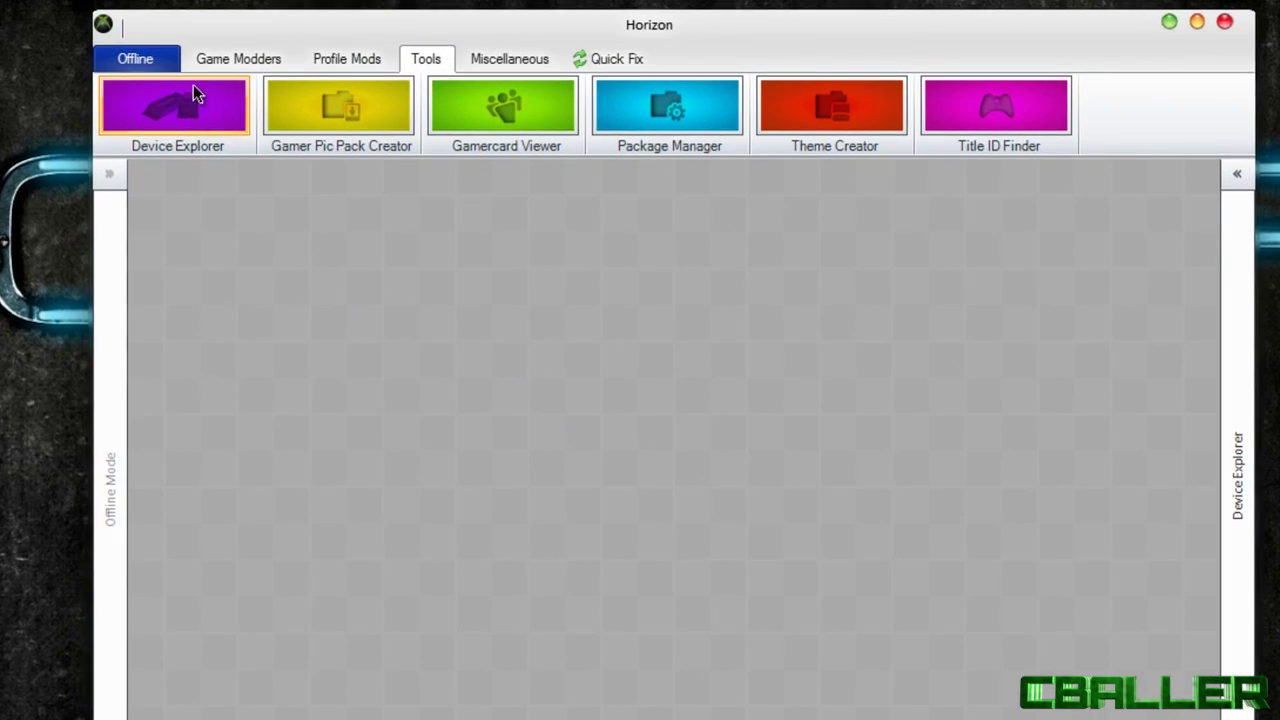
# Show the flash drive's contents in the Device Explorer and expand its Themes folder
pyautogui.click(271, 81)
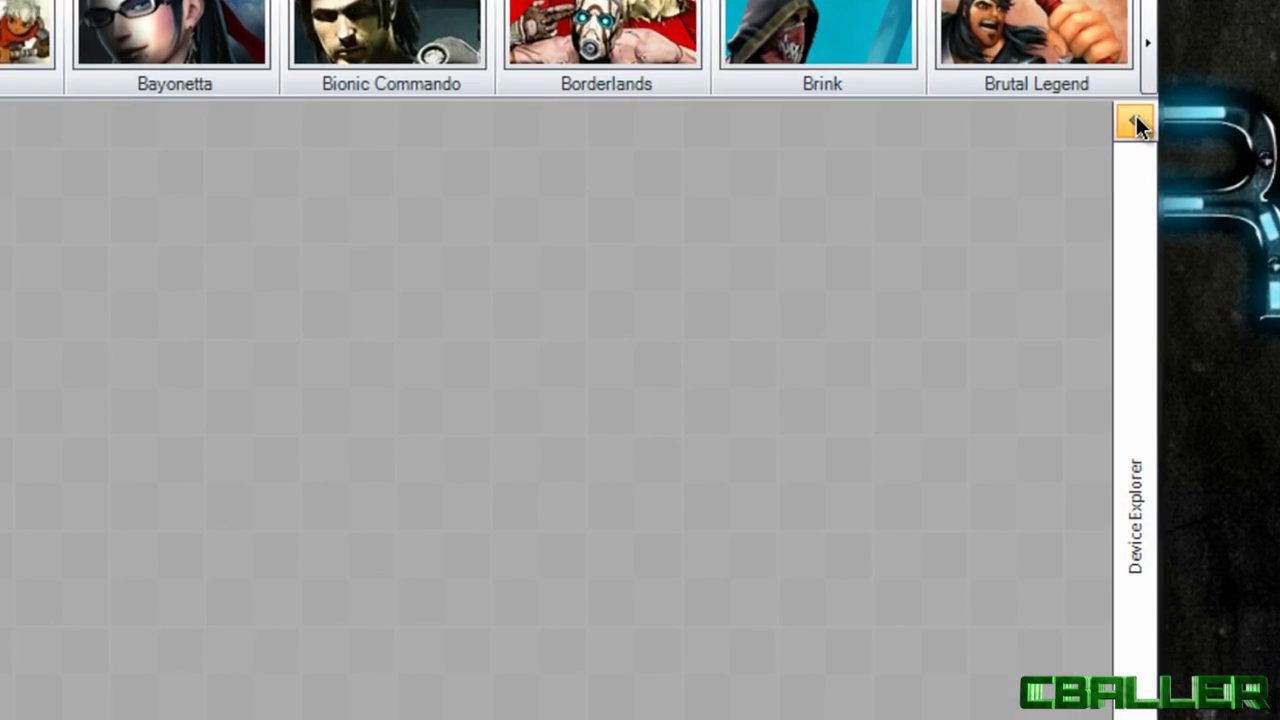
pyautogui.click(1143, 195)
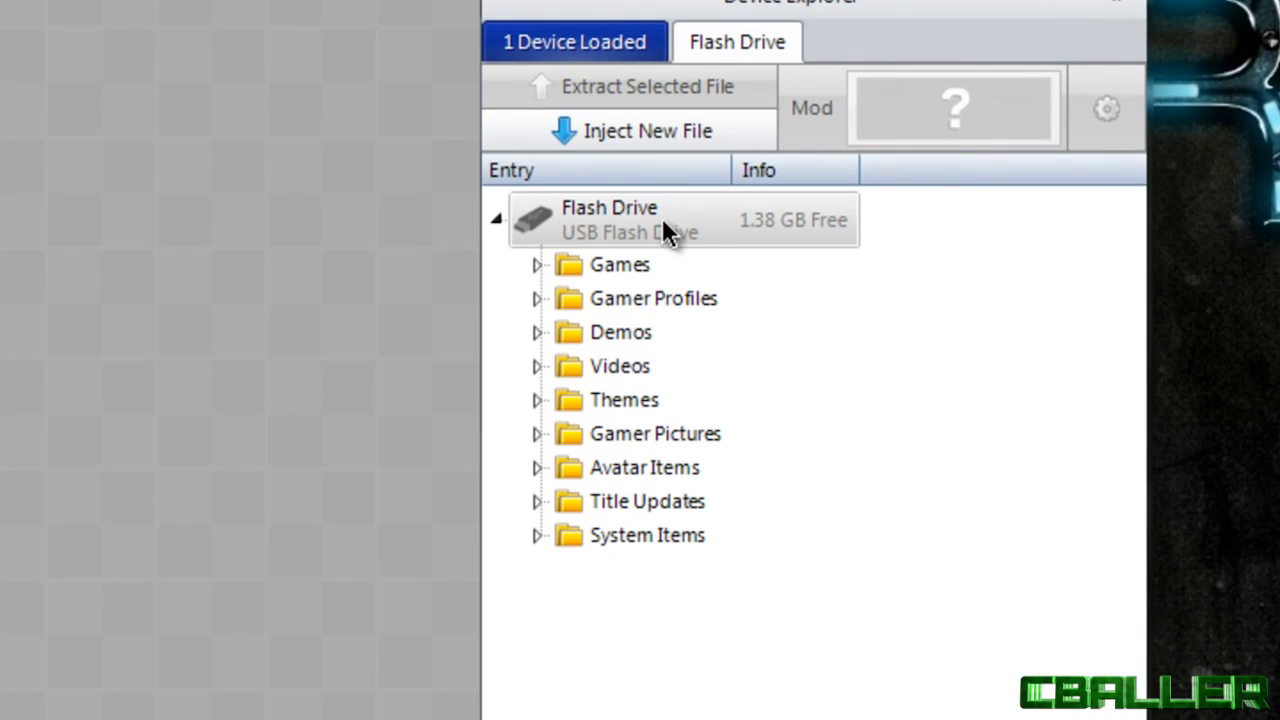
pyautogui.click(537, 400)
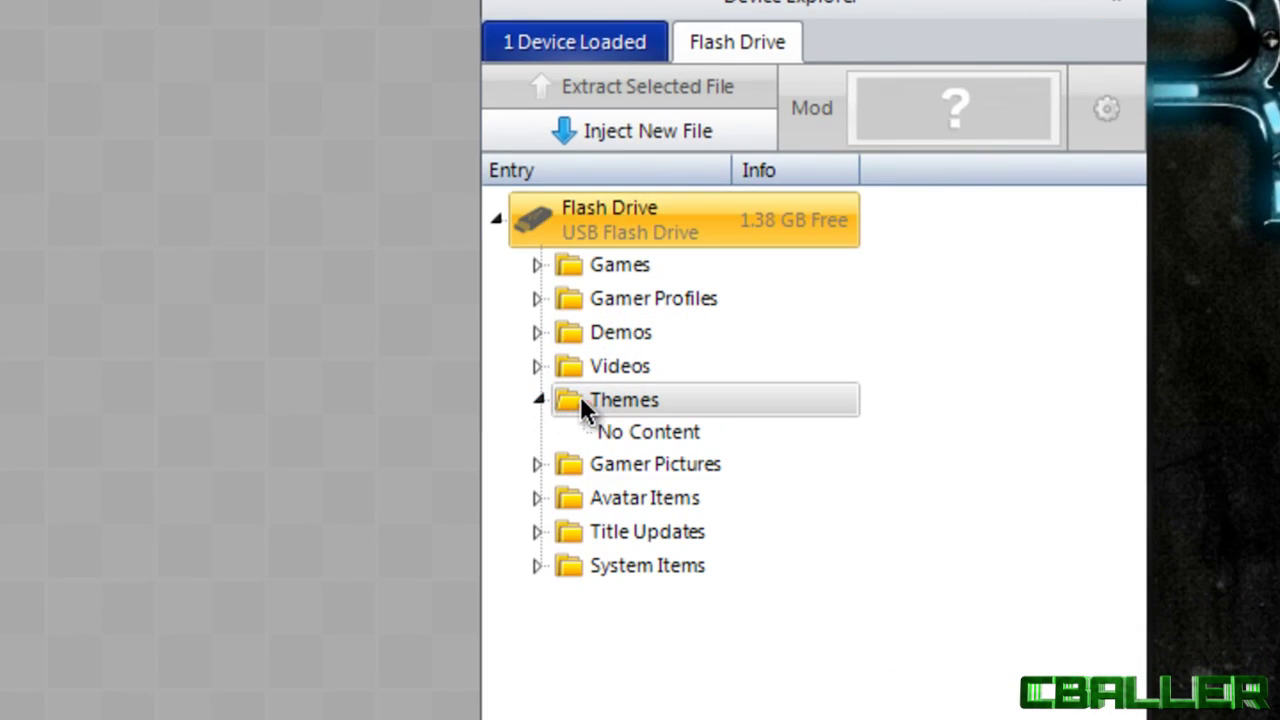
# Inject the Cballer Theme file from the Desktop into the flash drive's Themes folder
pyautogui.rightClick(593, 402)
pyautogui.click(700, 454)
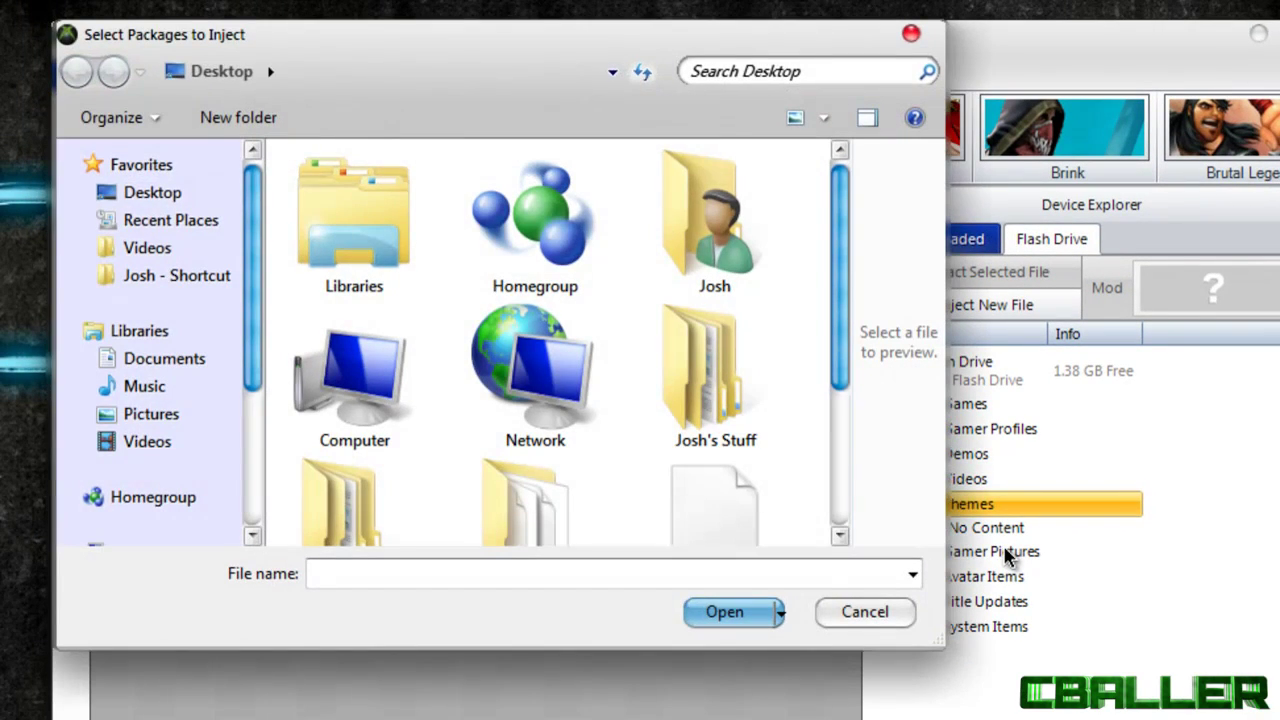
pyautogui.moveTo(843, 292); pyautogui.dragTo(843, 420)
pyautogui.click(745, 325)
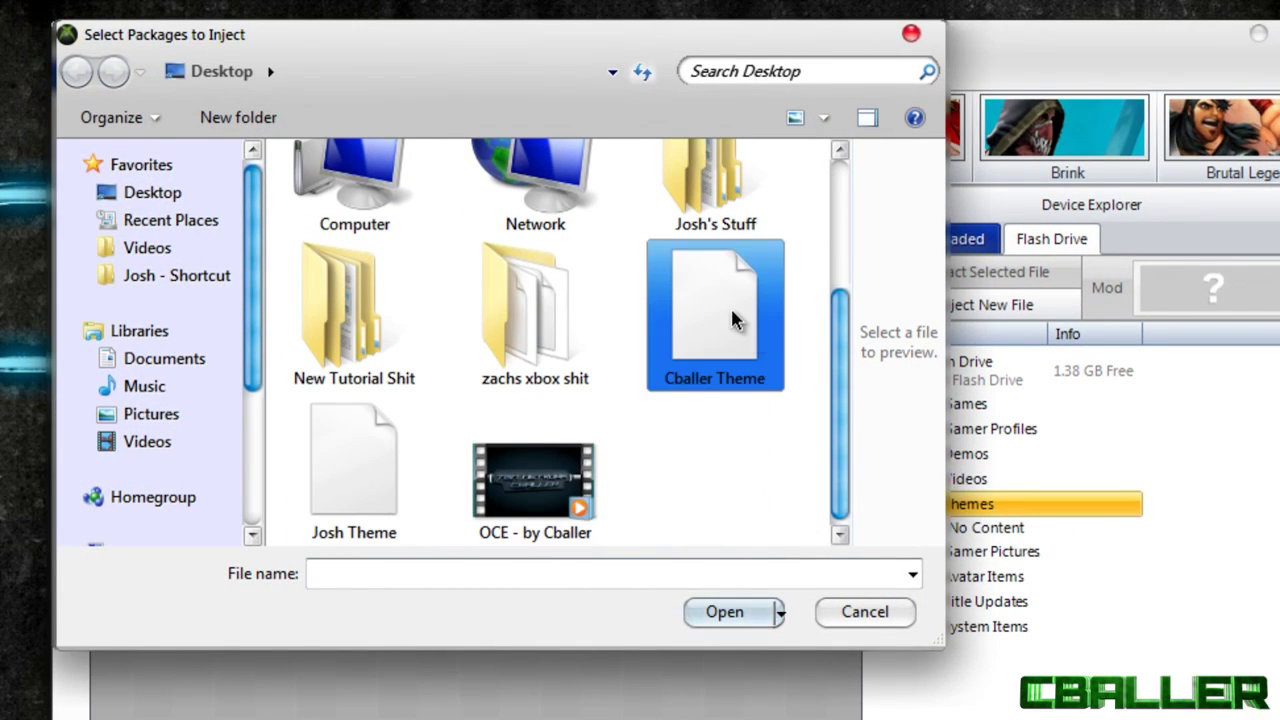
pyautogui.click(740, 611)
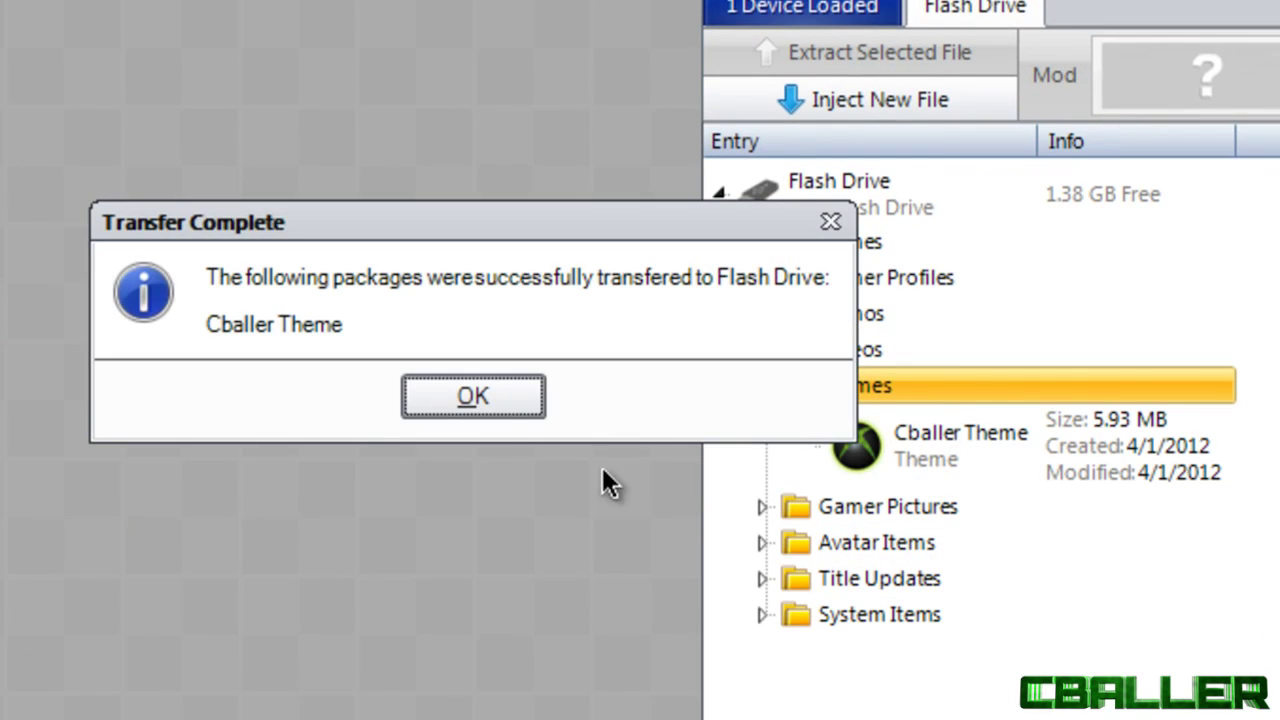
pyautogui.click(494, 391)
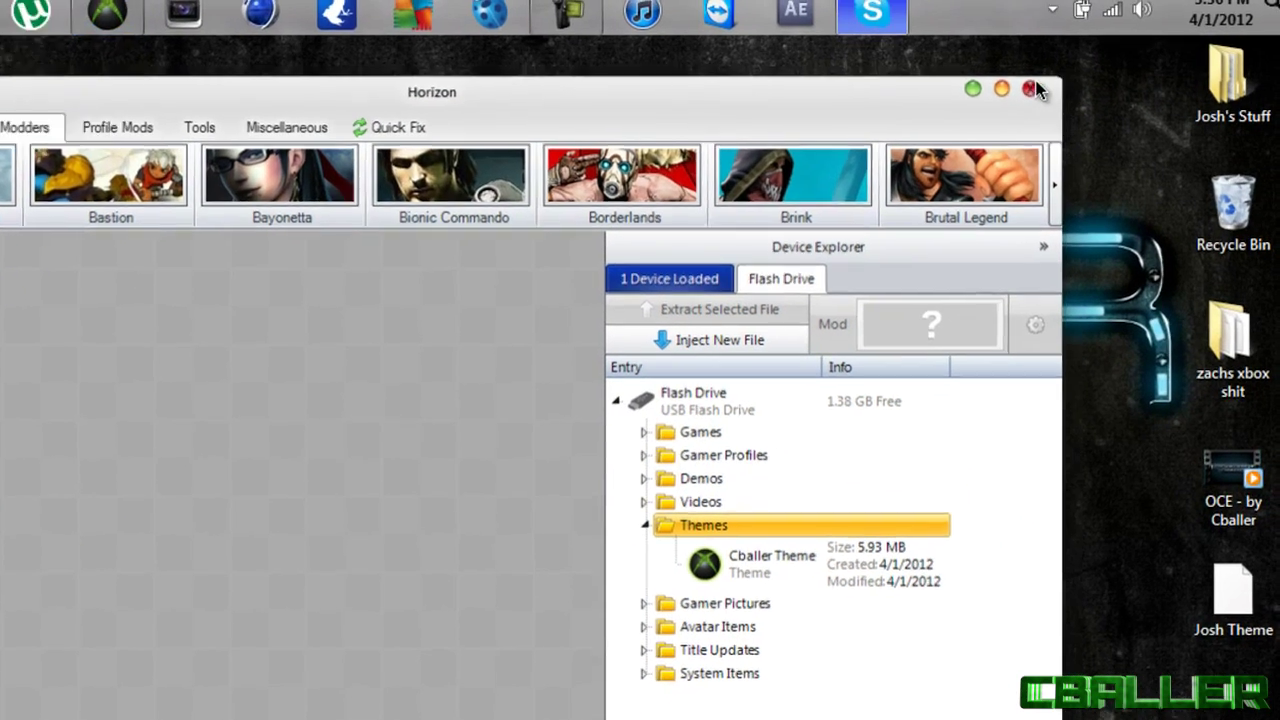
# Close Horizon and safely eject the USB Flash Memory from the computer
pyautogui.click(1047, 82)
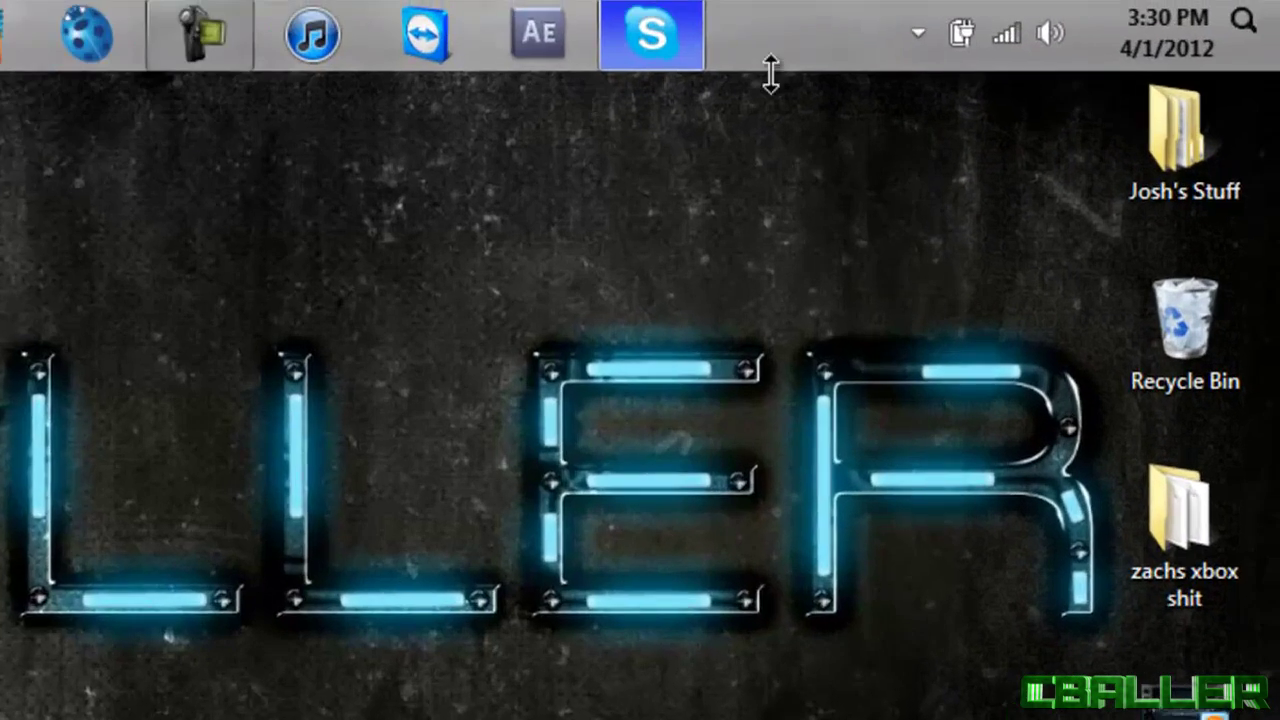
pyautogui.click(1062, 7)
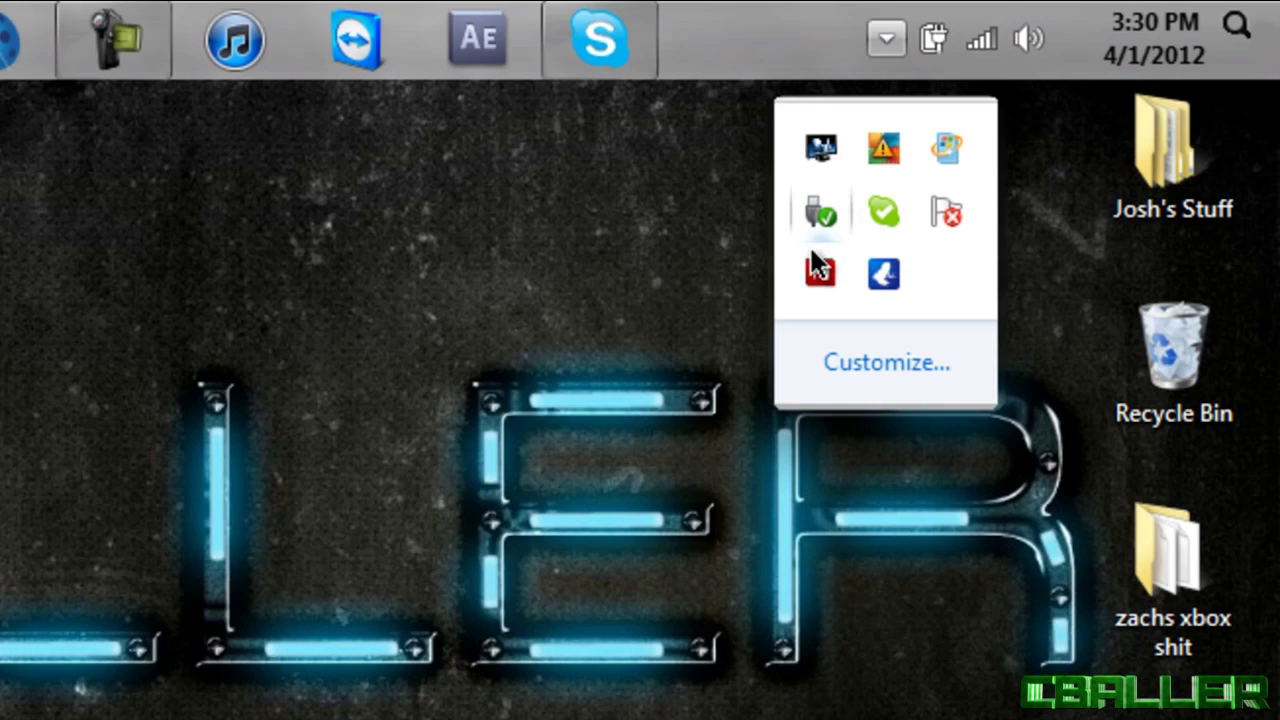
pyautogui.click(820, 212)
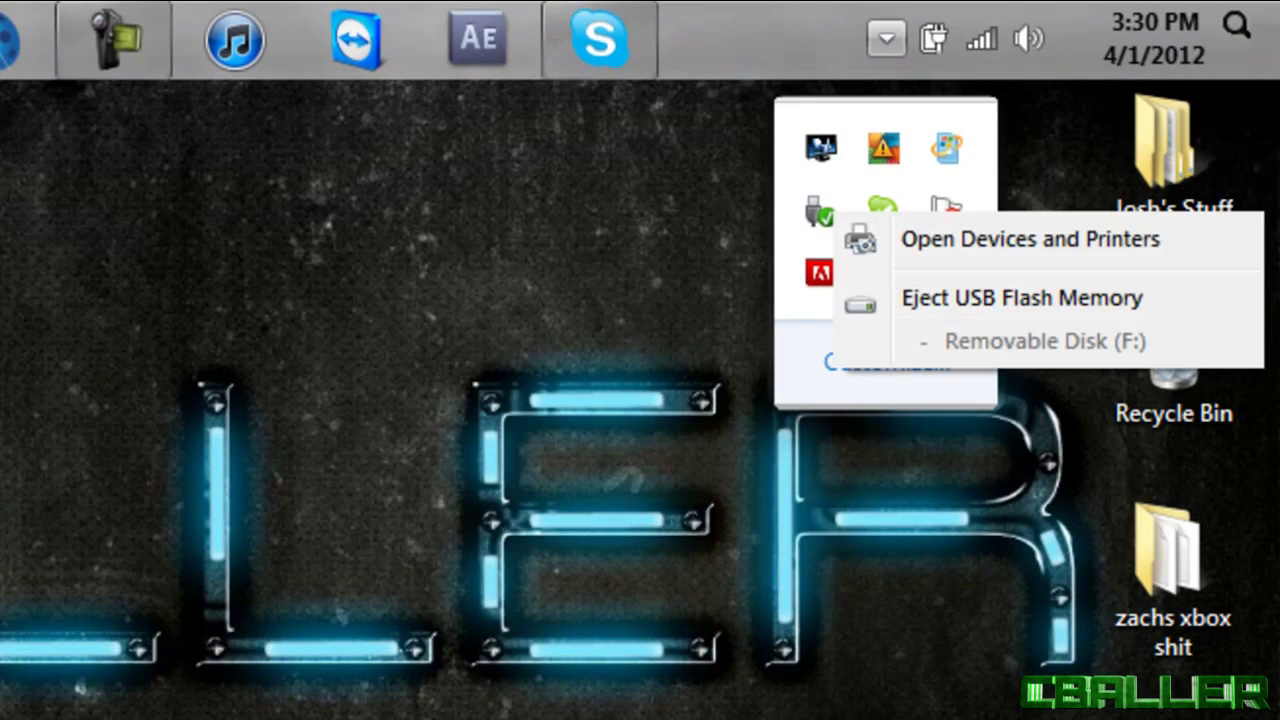
pyautogui.click(868, 296)
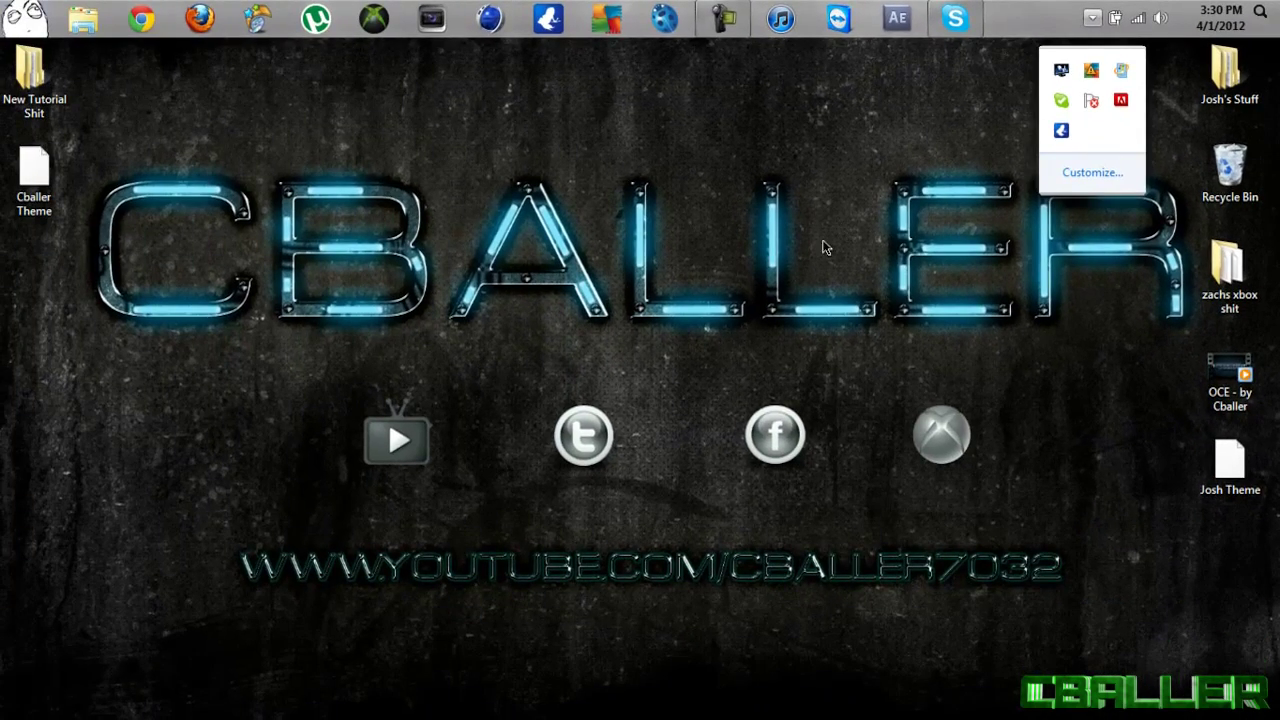
pyautogui.click(817, 243)
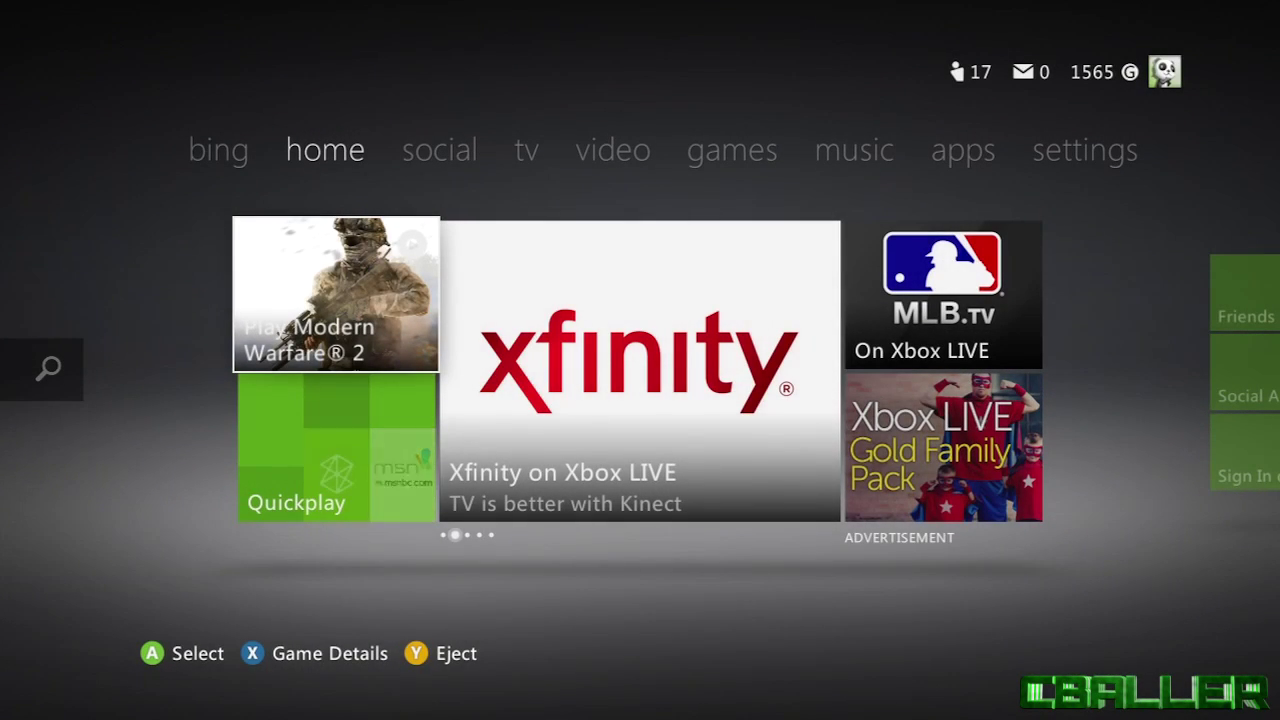
# Switch to the Xbox 360 dashboard and open the Storage devices list in the System settings
pyautogui.press('Up')
pyautogui.press('Right')
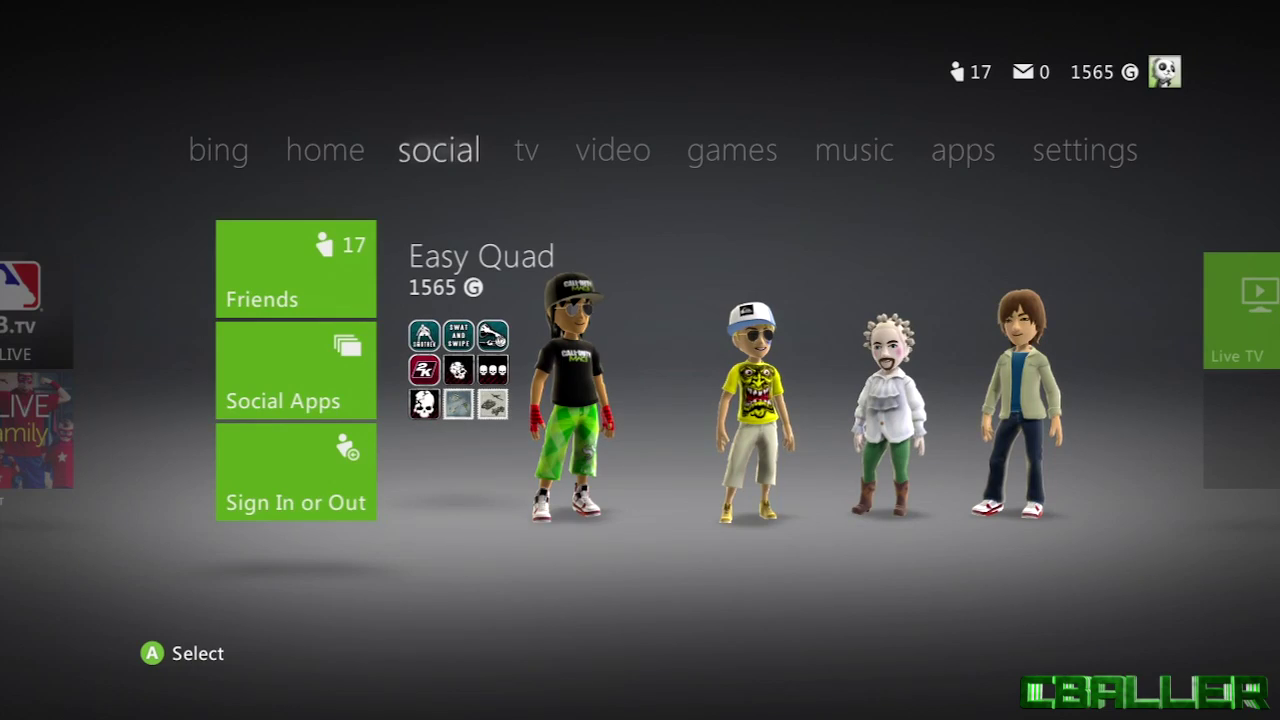
pyautogui.press('Right')
pyautogui.press('Right')
pyautogui.press('Right')
pyautogui.press('Right')
pyautogui.press('Right')
pyautogui.press('Right')
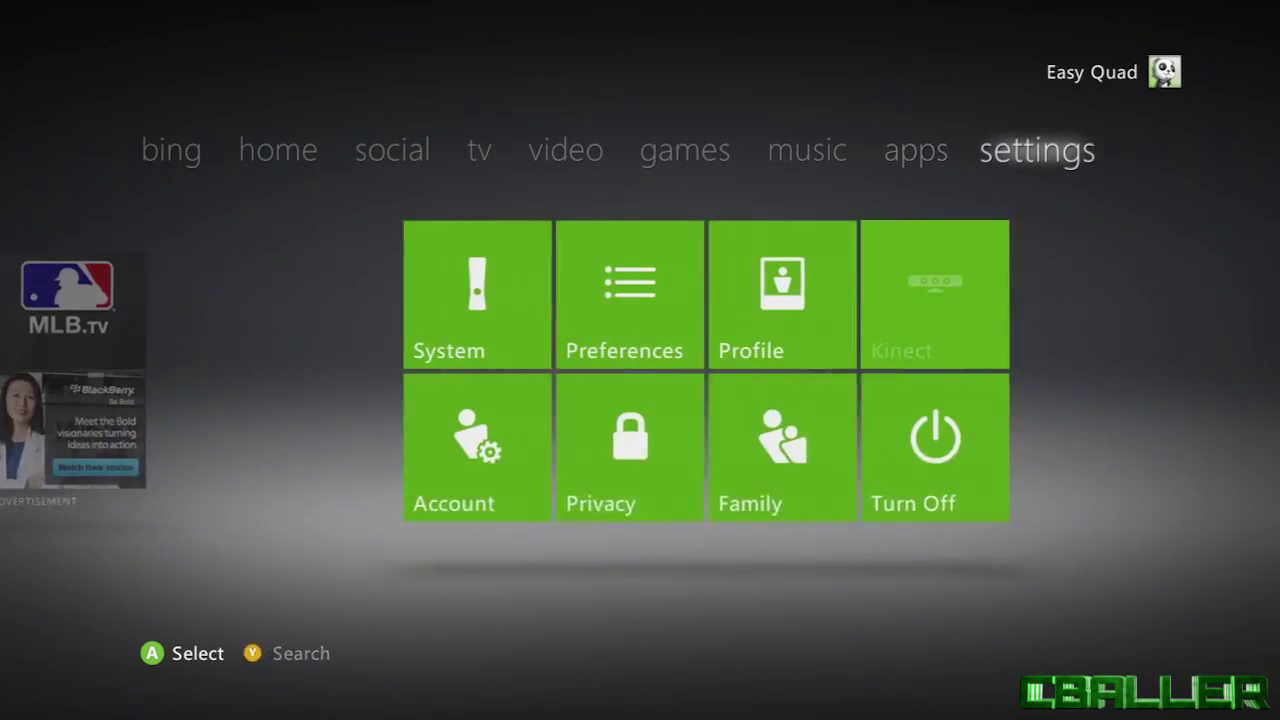
pyautogui.press('Return')
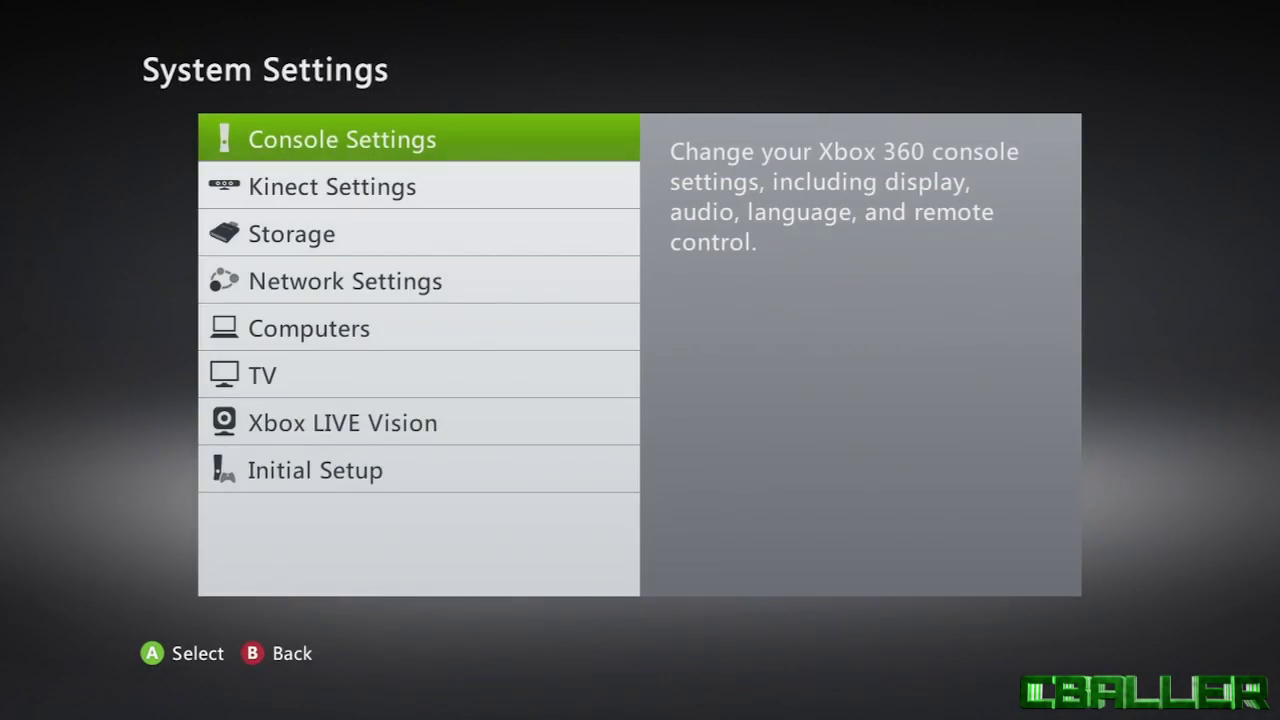
pyautogui.press('Down')
pyautogui.press('Return')
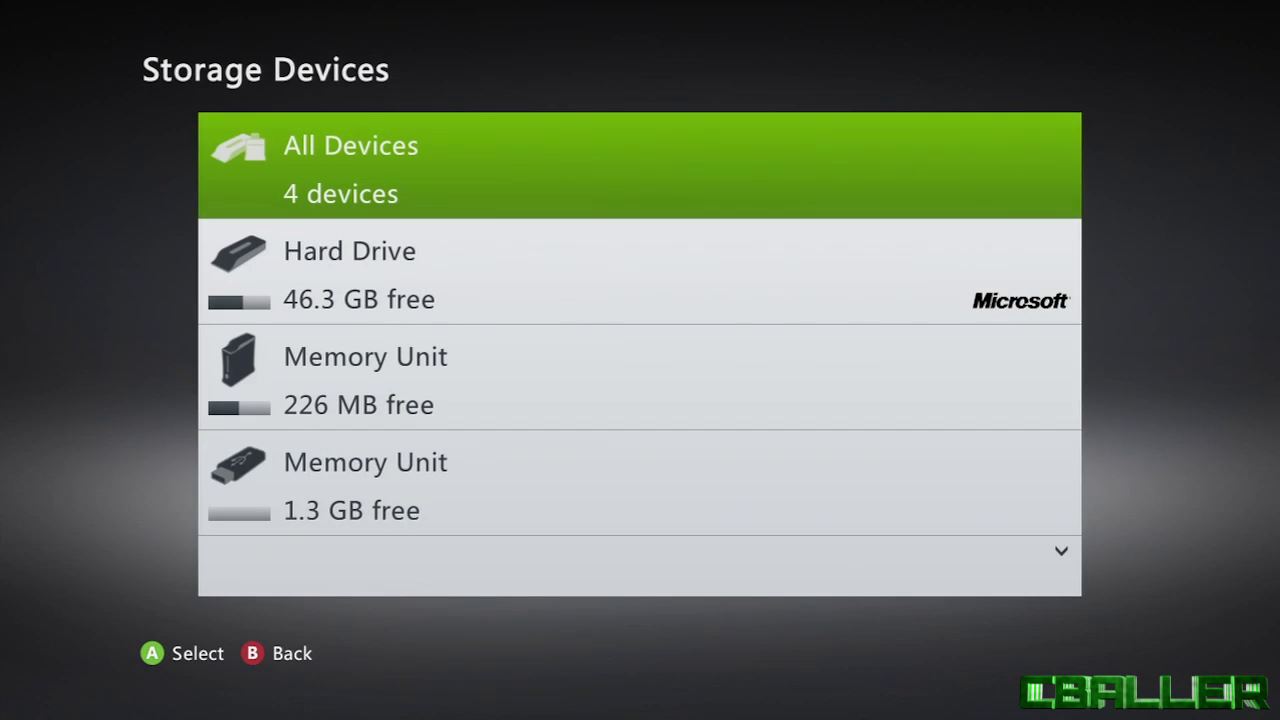
# Open the Themes folder on the USB Memory Unit
pyautogui.press('Down')
pyautogui.press('Down')
pyautogui.press('Down')
pyautogui.press('Return')
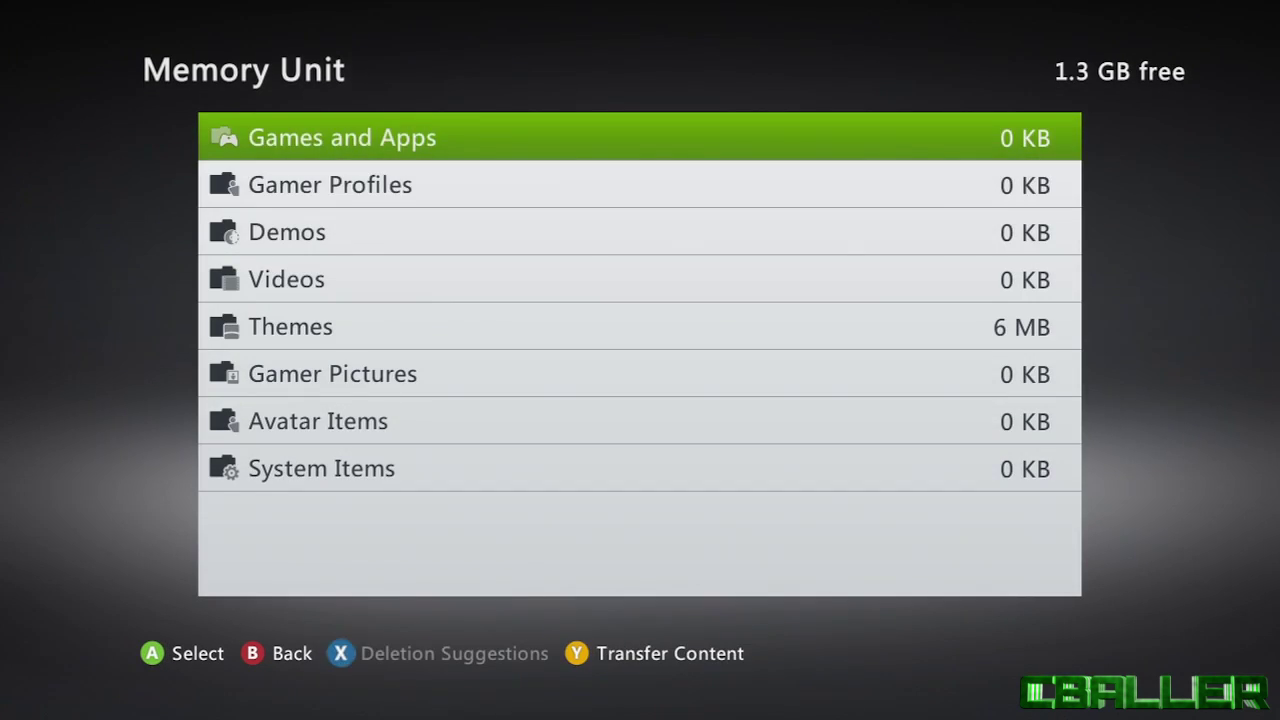
pyautogui.press('Down')
pyautogui.press('Down')
pyautogui.press('Down')
pyautogui.press('Down')
pyautogui.press('Return')
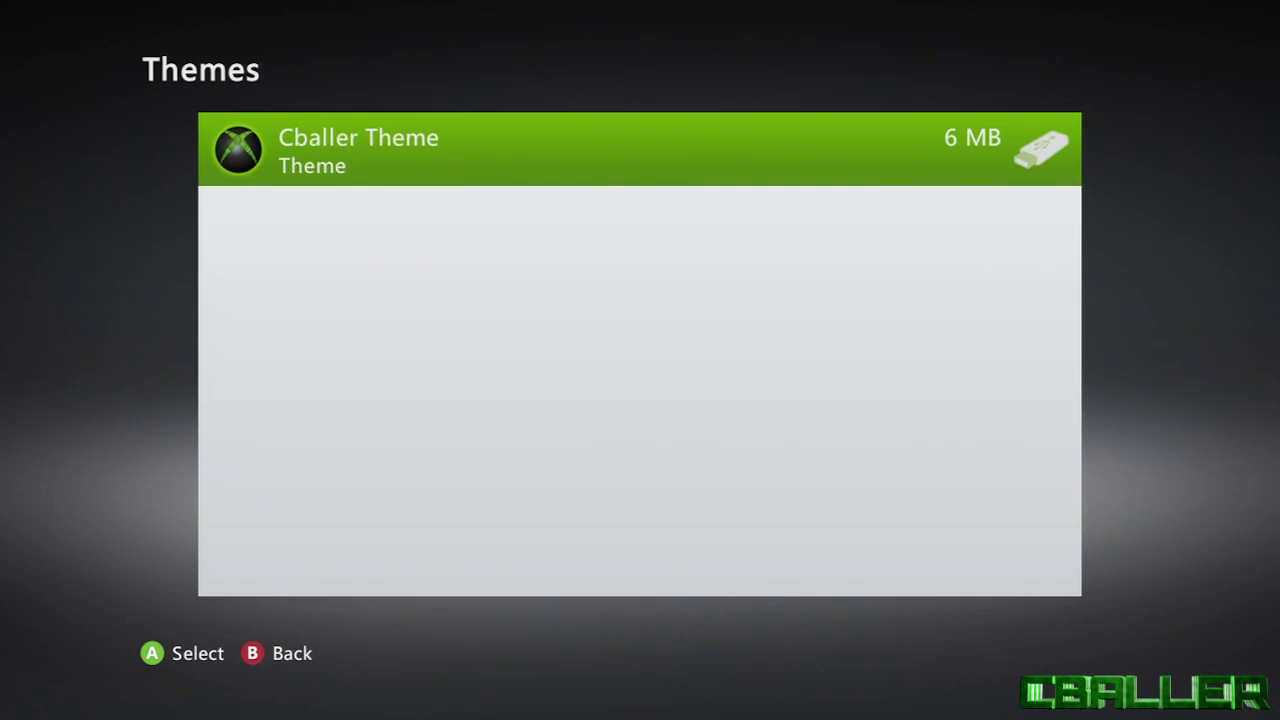
# Copy Cballer Theme from the USB Memory Unit to the Hard Drive
pyautogui.press('Return')
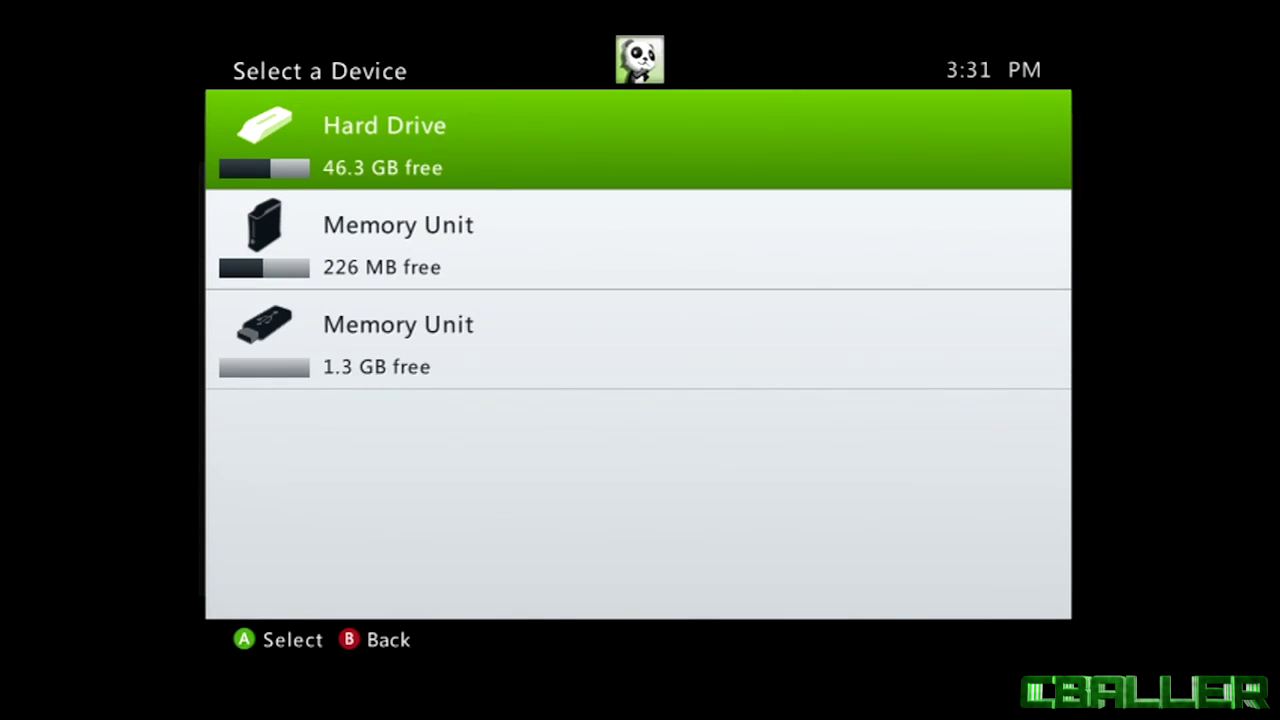
pyautogui.press('Return')
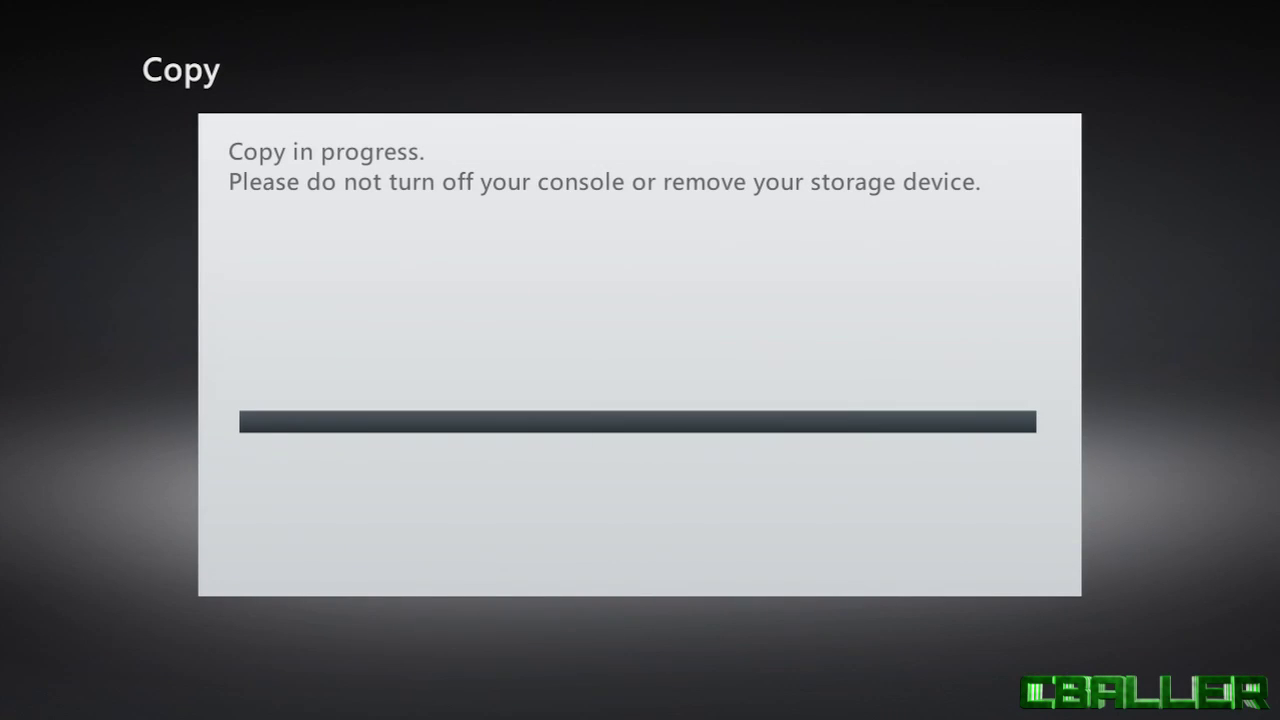
pyautogui.press('Escape')
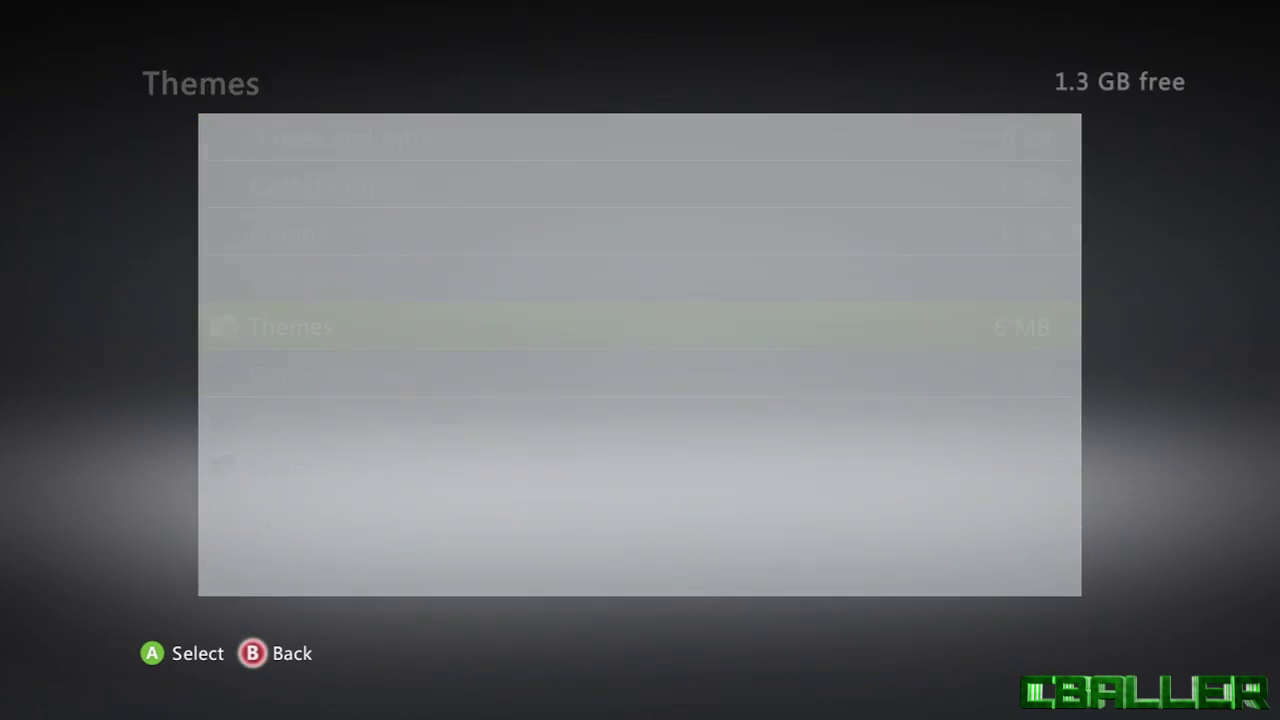
# Check the Themes folder on the Hard Drive for the copied theme
pyautogui.press('Escape')
pyautogui.press('Up')
pyautogui.press('Up')
pyautogui.press('Return')
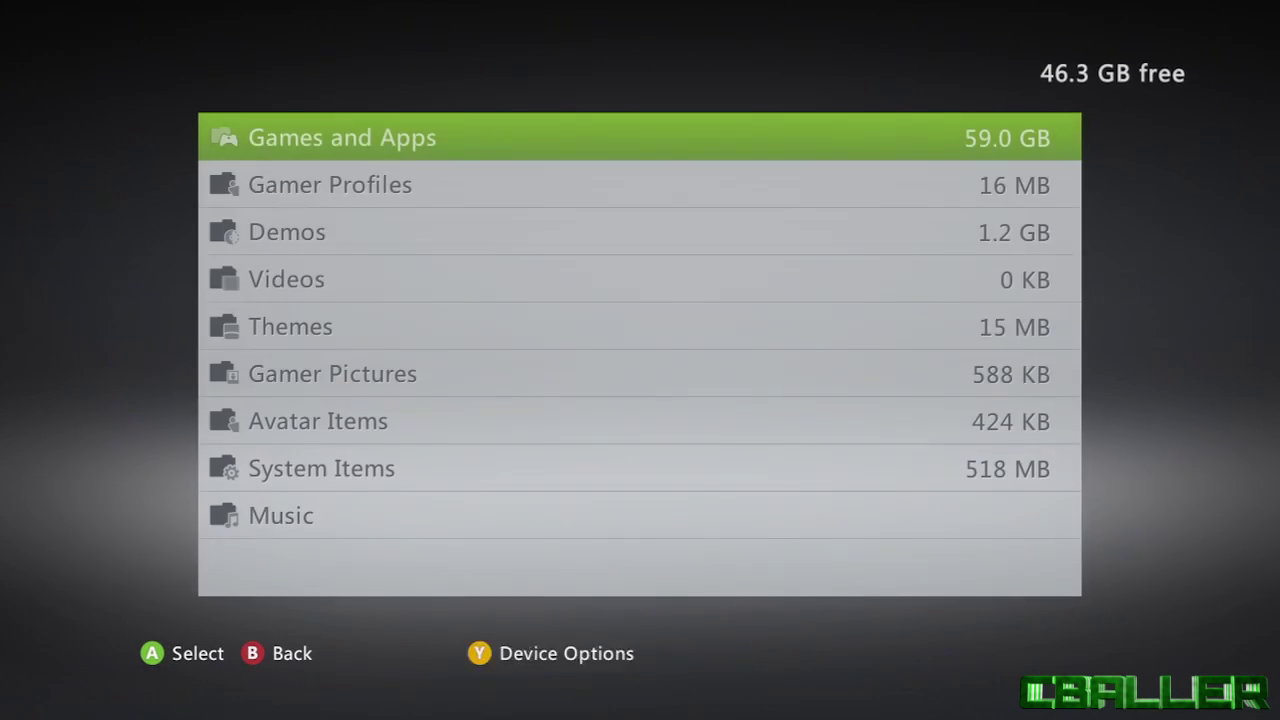
pyautogui.press('Down')
pyautogui.press('Down')
pyautogui.press('Down')
pyautogui.press('Down')
pyautogui.press('Return')
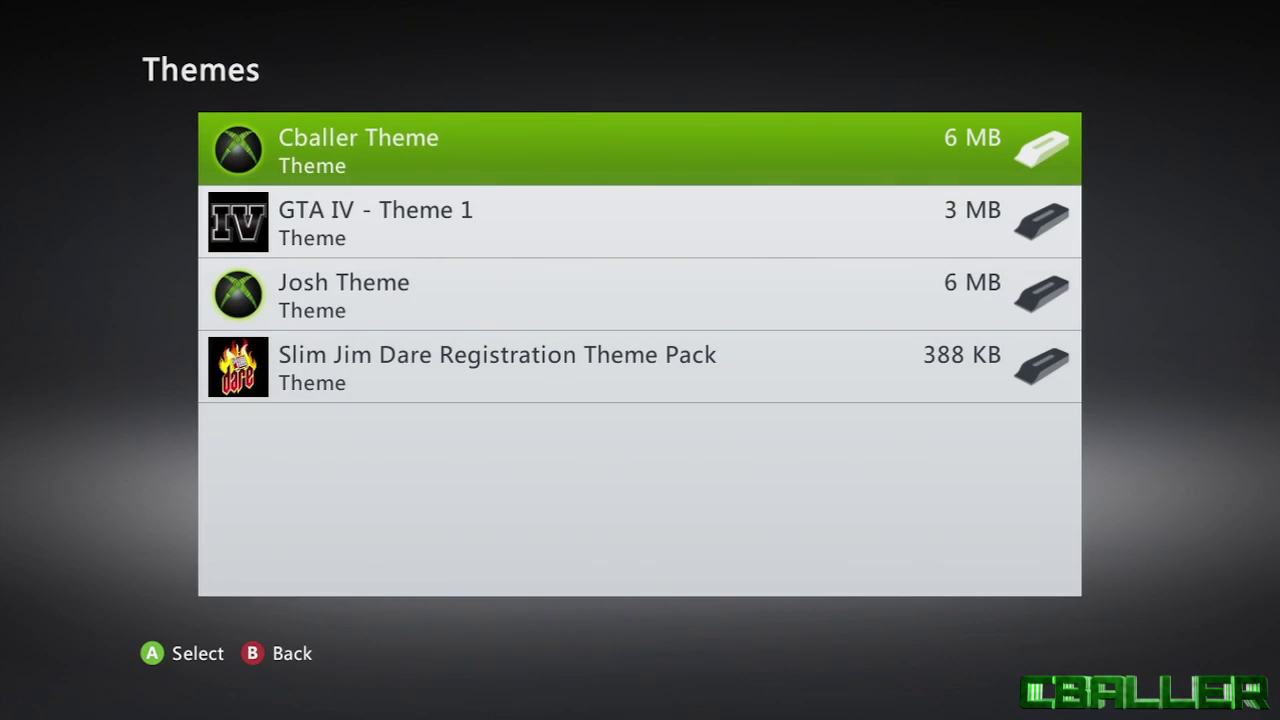
# Leave the storage settings and return to the dashboard's social section
pyautogui.press('Escape')
pyautogui.press('Escape')
pyautogui.press('Escape')
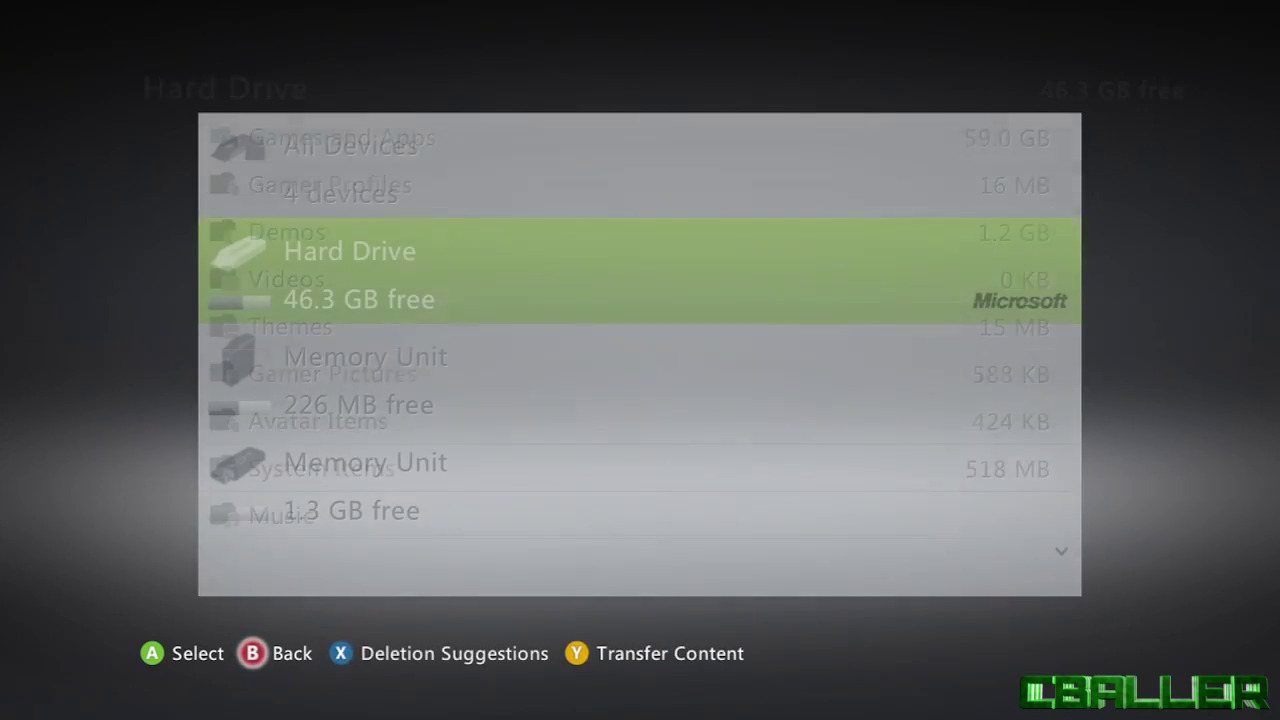
pyautogui.press('Escape')
pyautogui.press('Left')
pyautogui.press('Left')
pyautogui.press('Left')
pyautogui.press('Left')
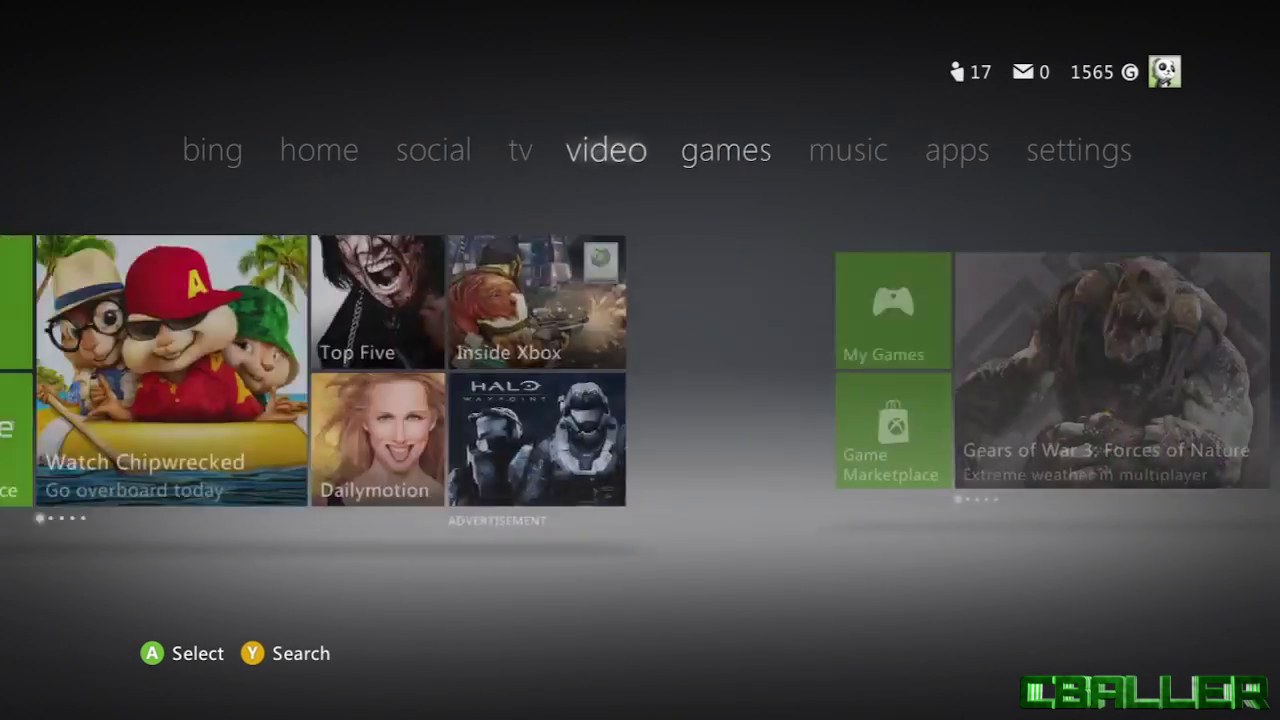
pyautogui.press('Left')
pyautogui.press('Left')
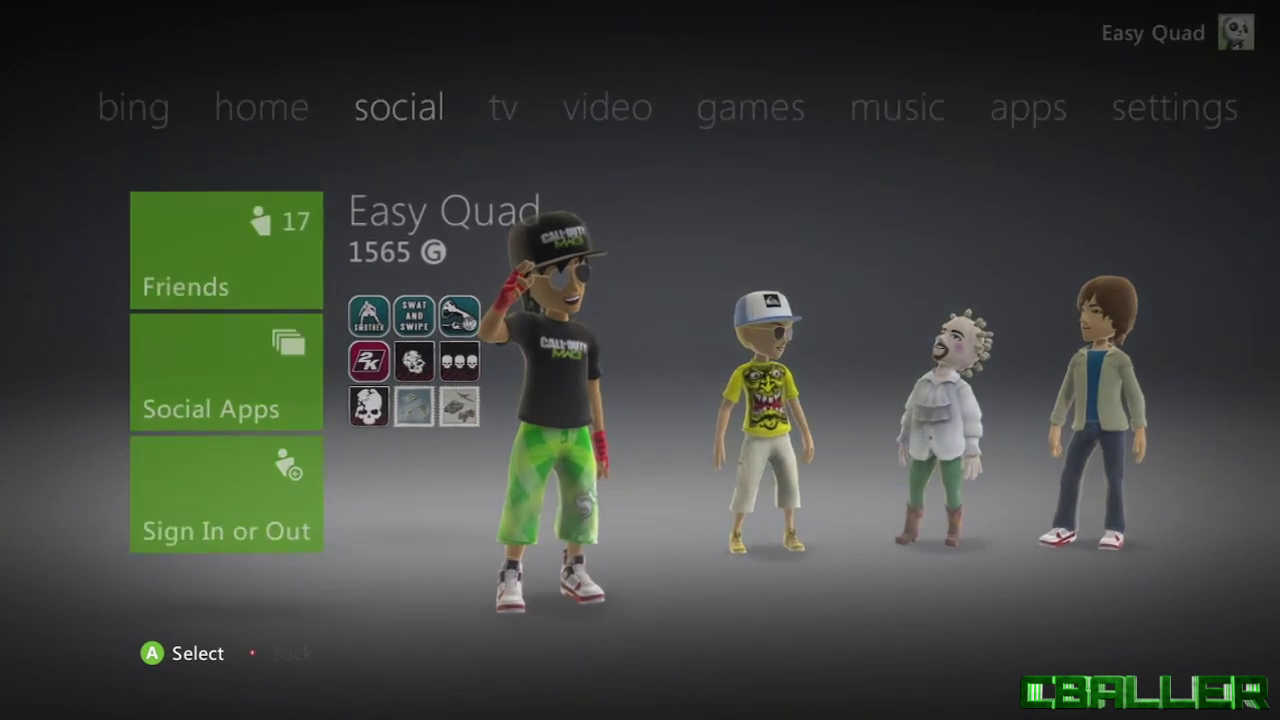
# Open the gamer profile and bring up its list of selectable themes
pyautogui.press('Return')
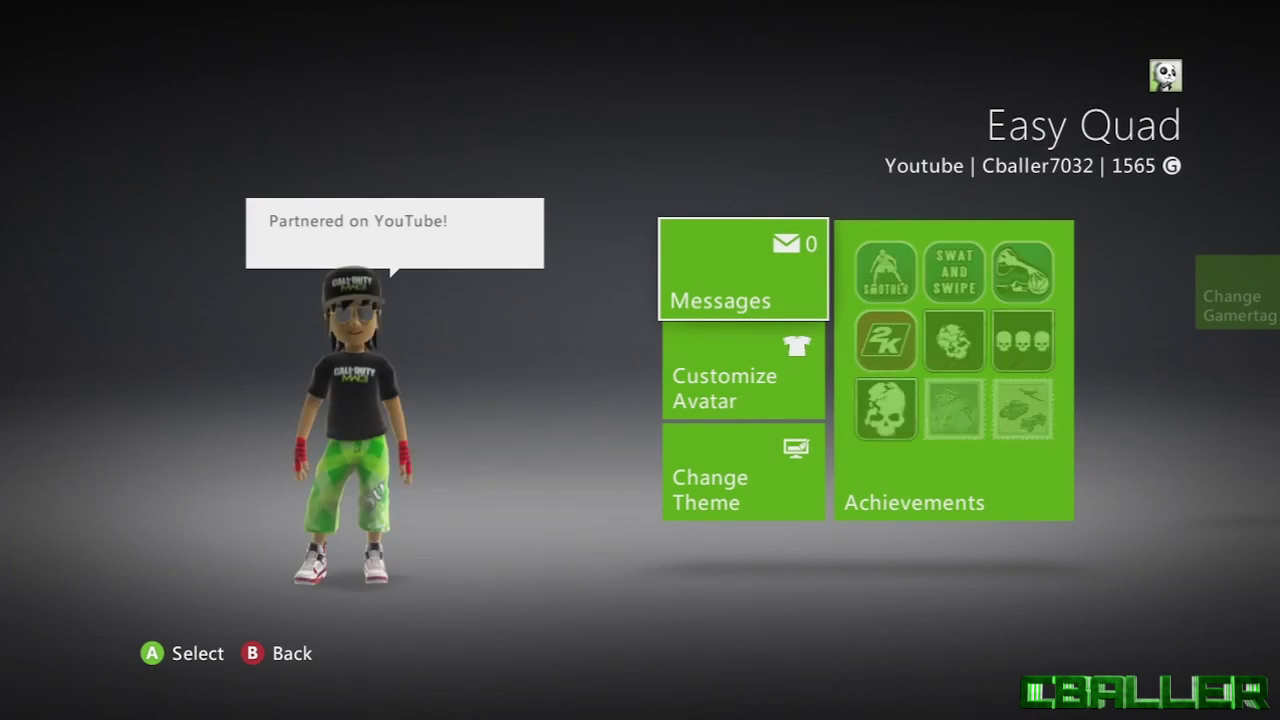
pyautogui.press('Down')
pyautogui.press('Down')
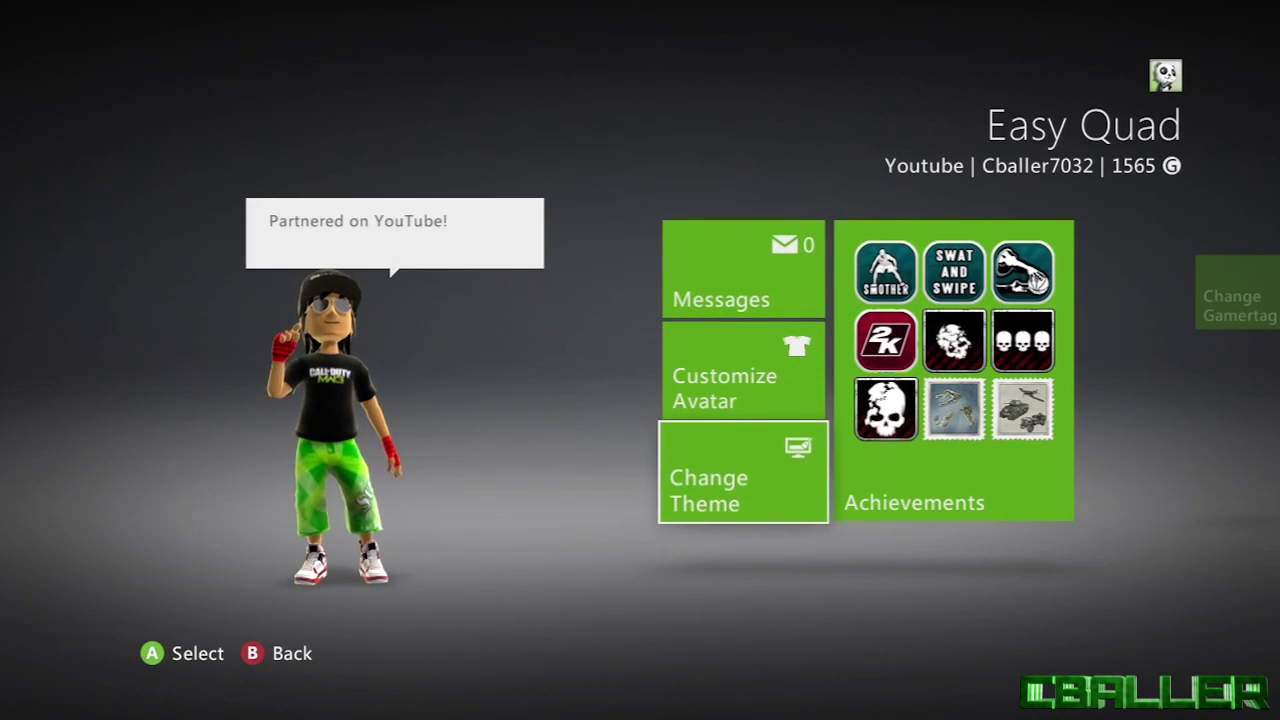
pyautogui.press('Return')
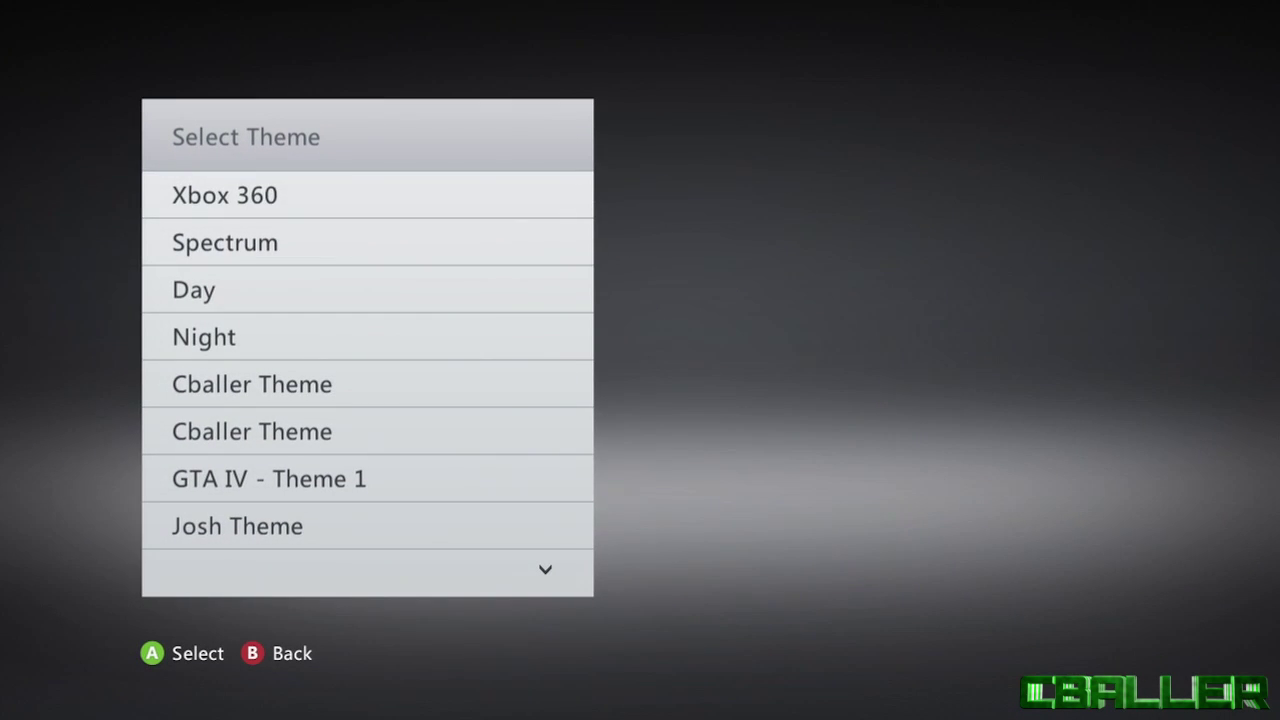
# Preview the available themes down to GTA IV - Theme 1 and apply the second Cballer Theme entry to the profile
pyautogui.press('Down')
pyautogui.press('Down')
pyautogui.press('Down')
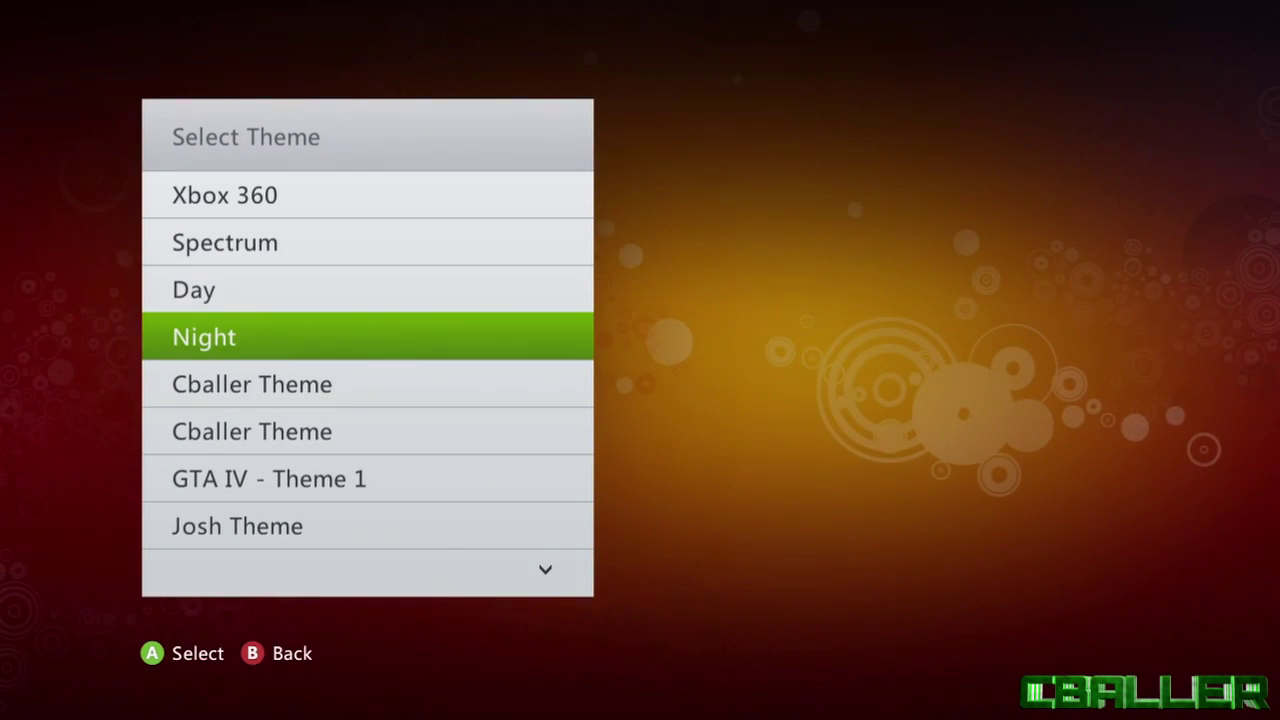
pyautogui.press('Down')
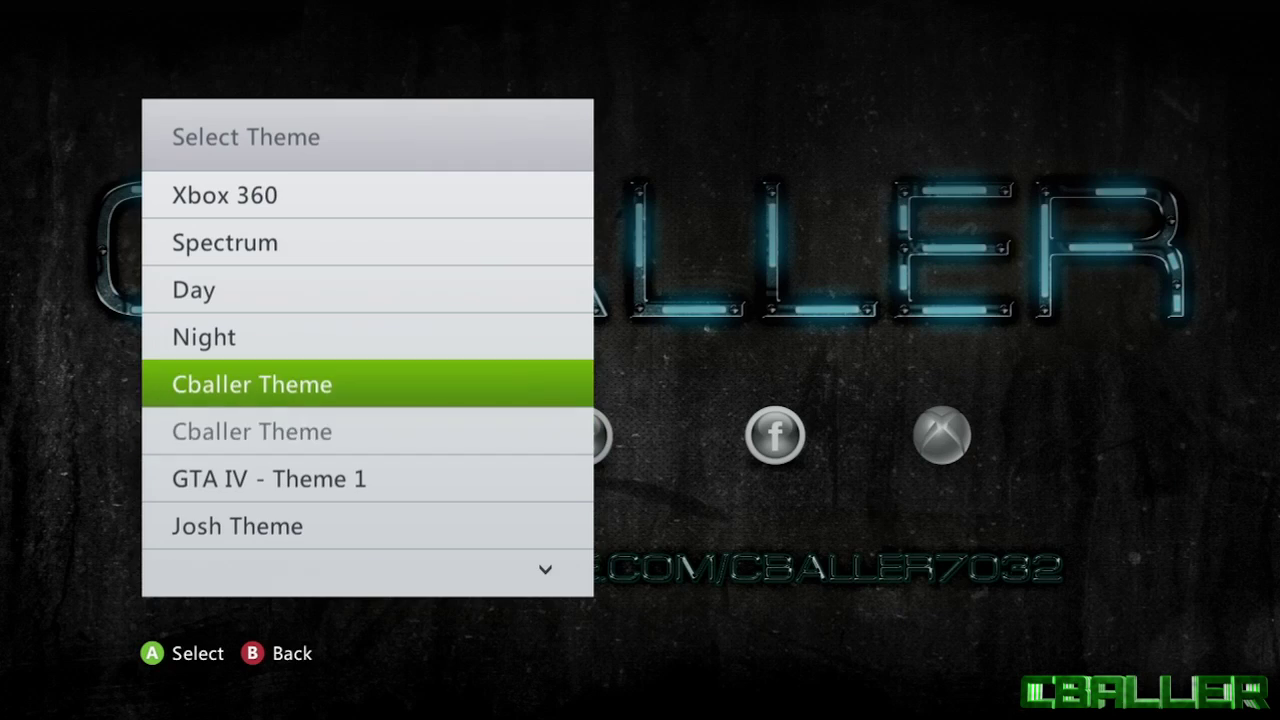
pyautogui.press('Down')
pyautogui.press('Down')
pyautogui.press('Up')
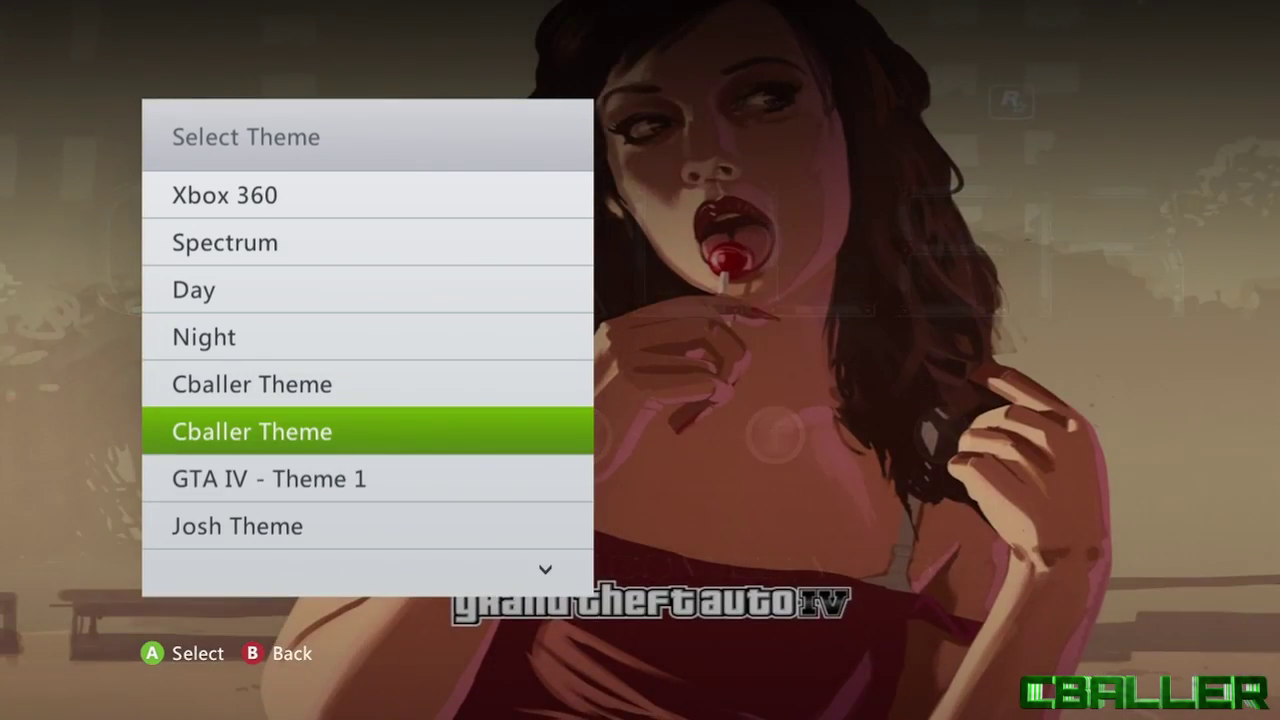
pyautogui.press('Up')
pyautogui.press('Down')
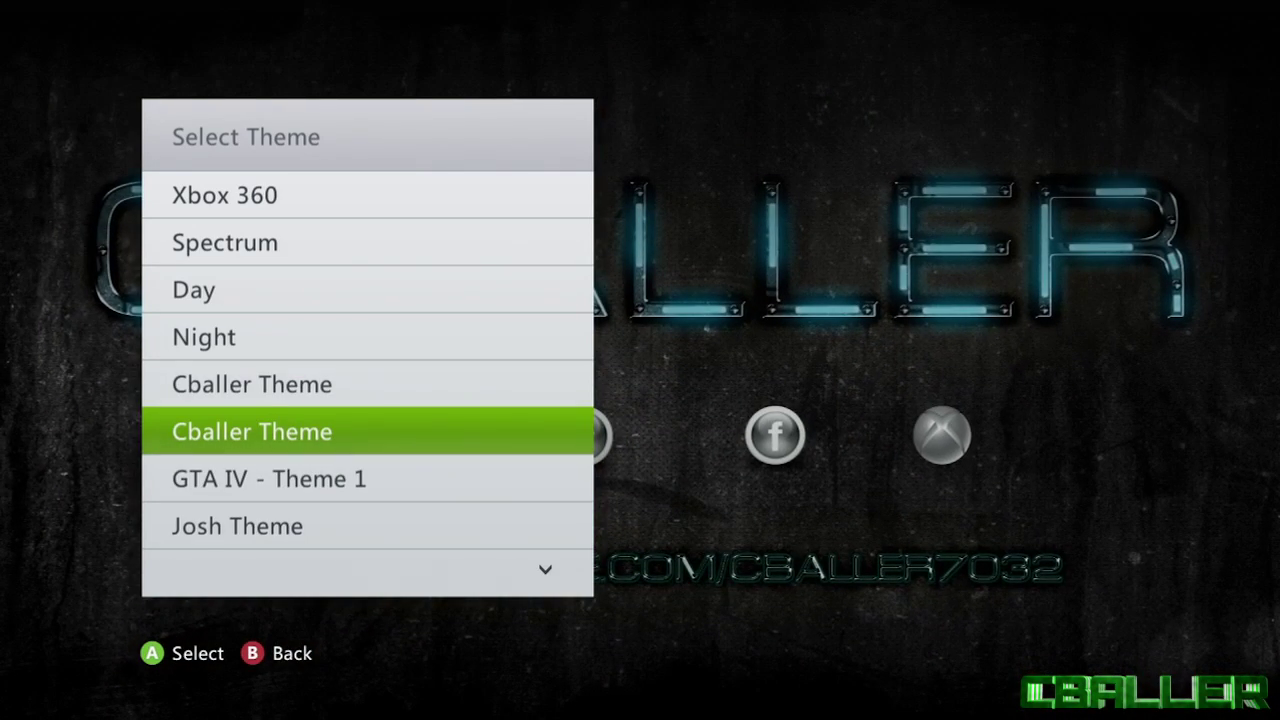
pyautogui.press('Return')
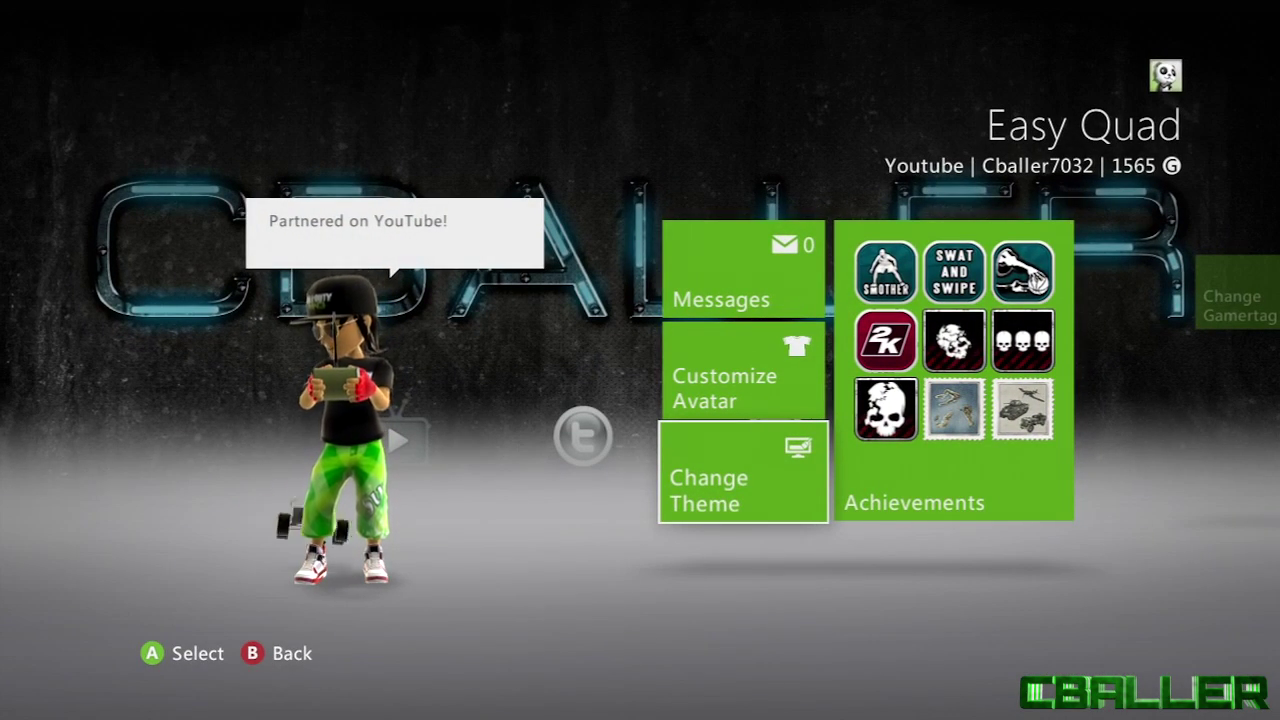
# Leave the gamer profile and examine the applied theme's background on the dashboard's home and social sections
pyautogui.press('Escape')
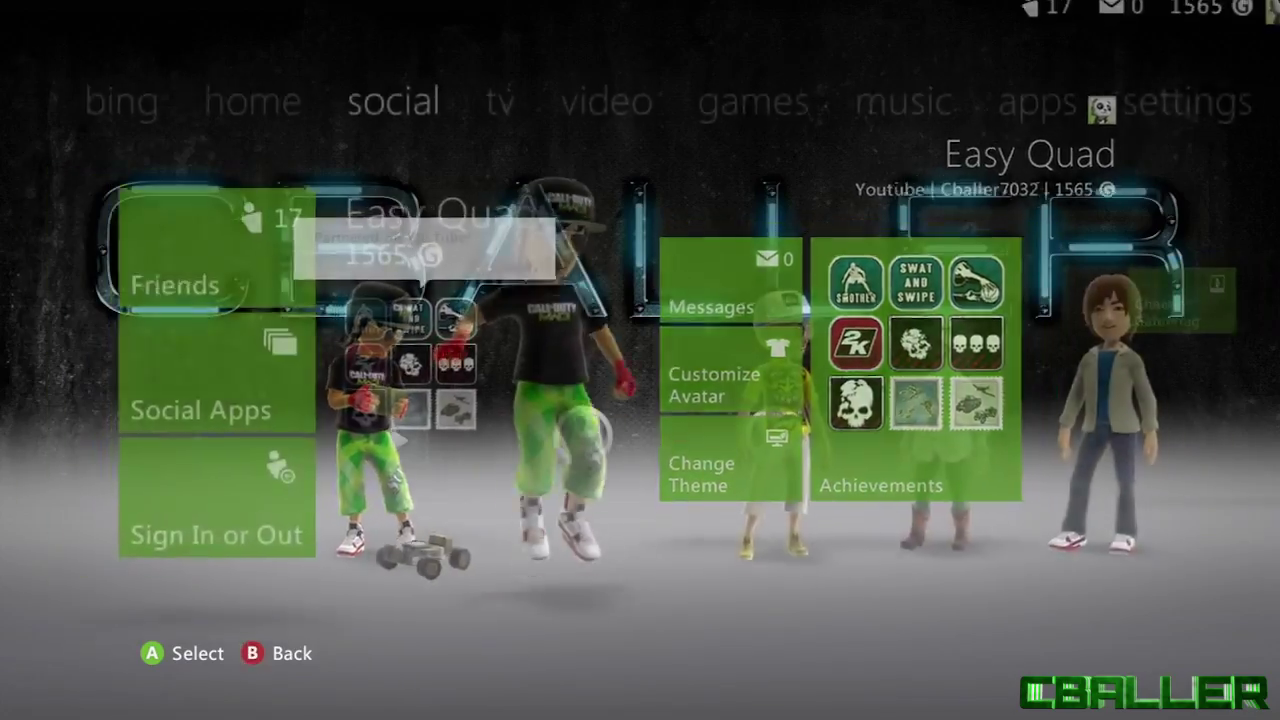
pyautogui.press('Left')
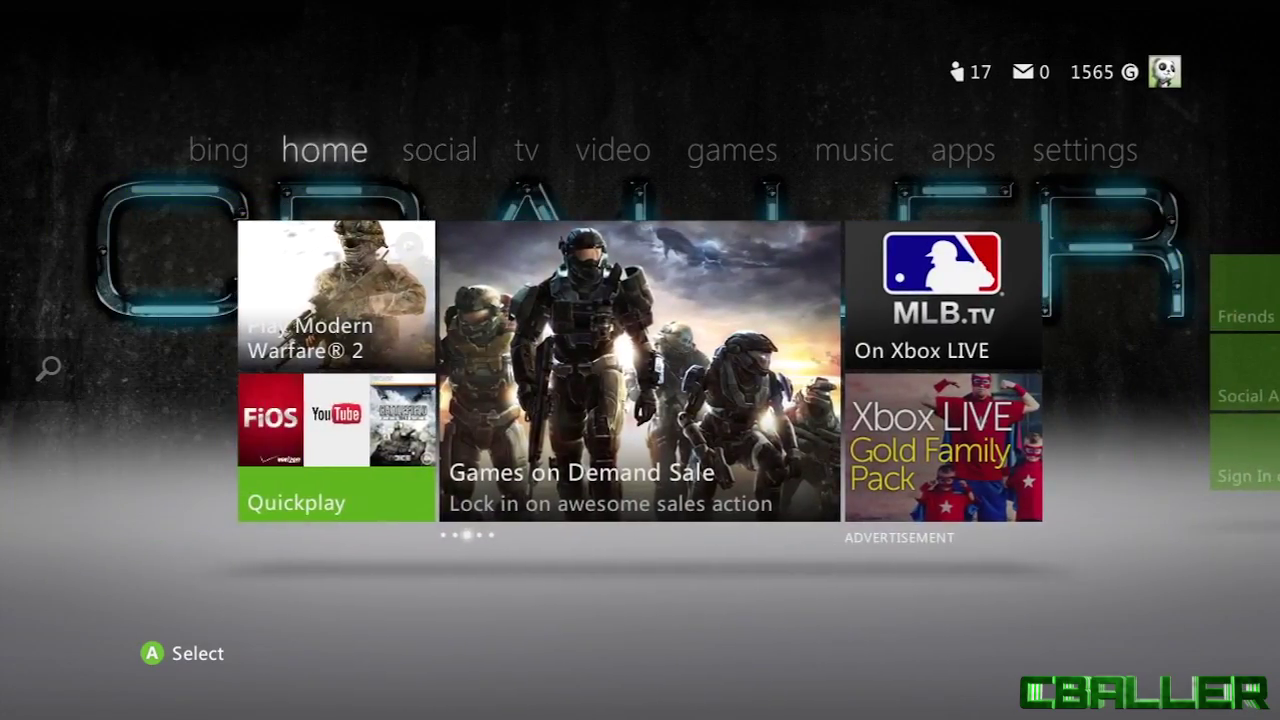
pyautogui.press('Right')
pyautogui.press('Right')
pyautogui.press('Left')
pyautogui.press('Left')
pyautogui.press('Right')
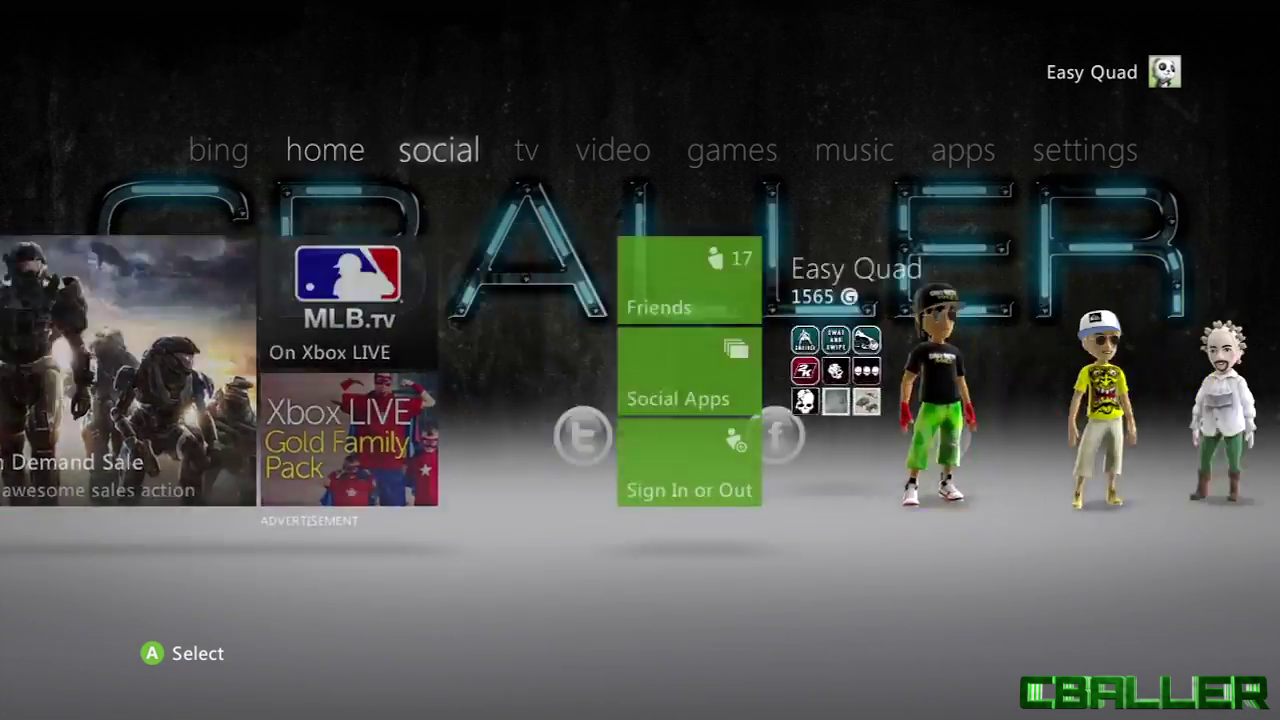
# Check the theme's background images in My Games and in System Settings, returning to the dashboard's settings section
pyautogui.press('Right')
pyautogui.press('Right')
pyautogui.press('Right')
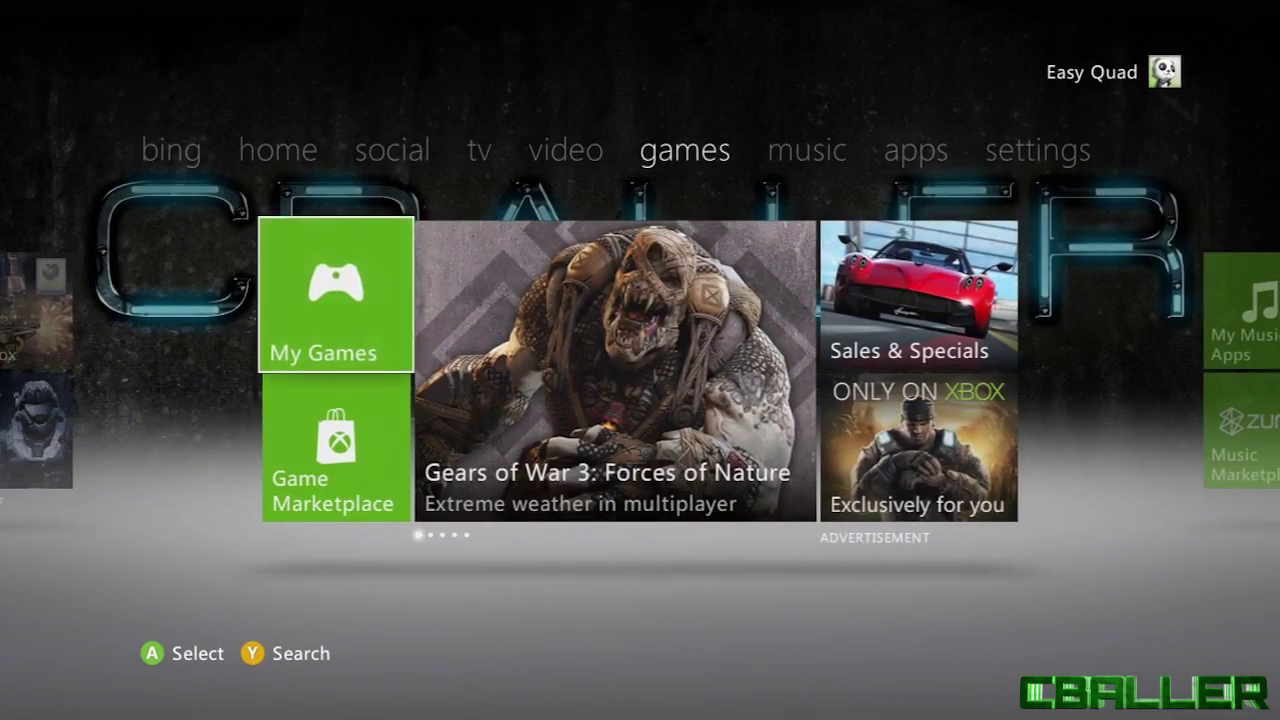
pyautogui.press('Return')
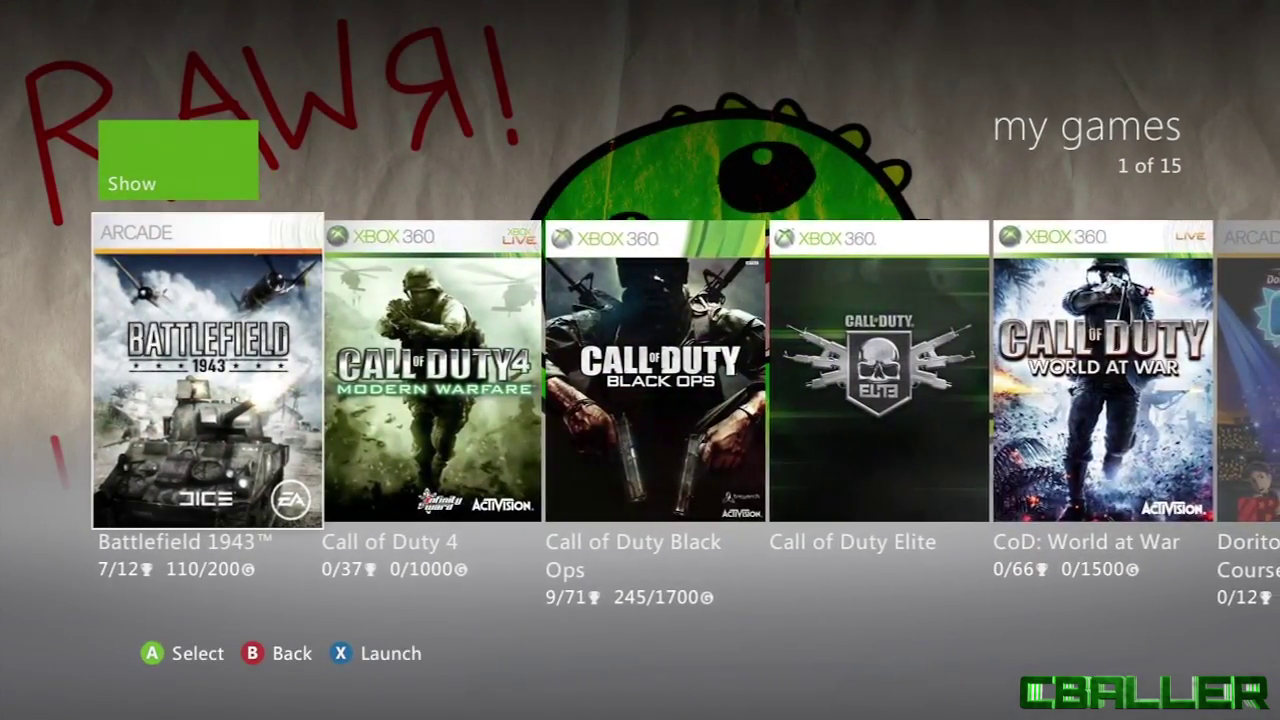
pyautogui.press('Escape')
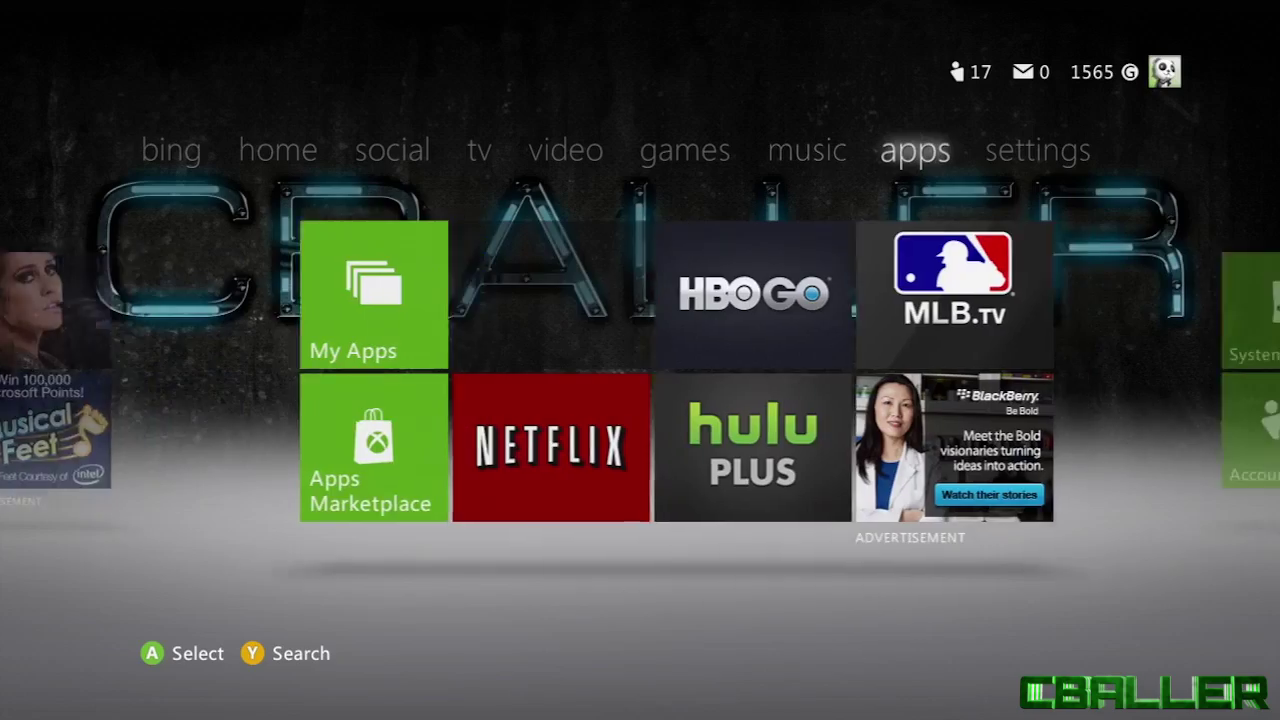
pyautogui.press('Return')
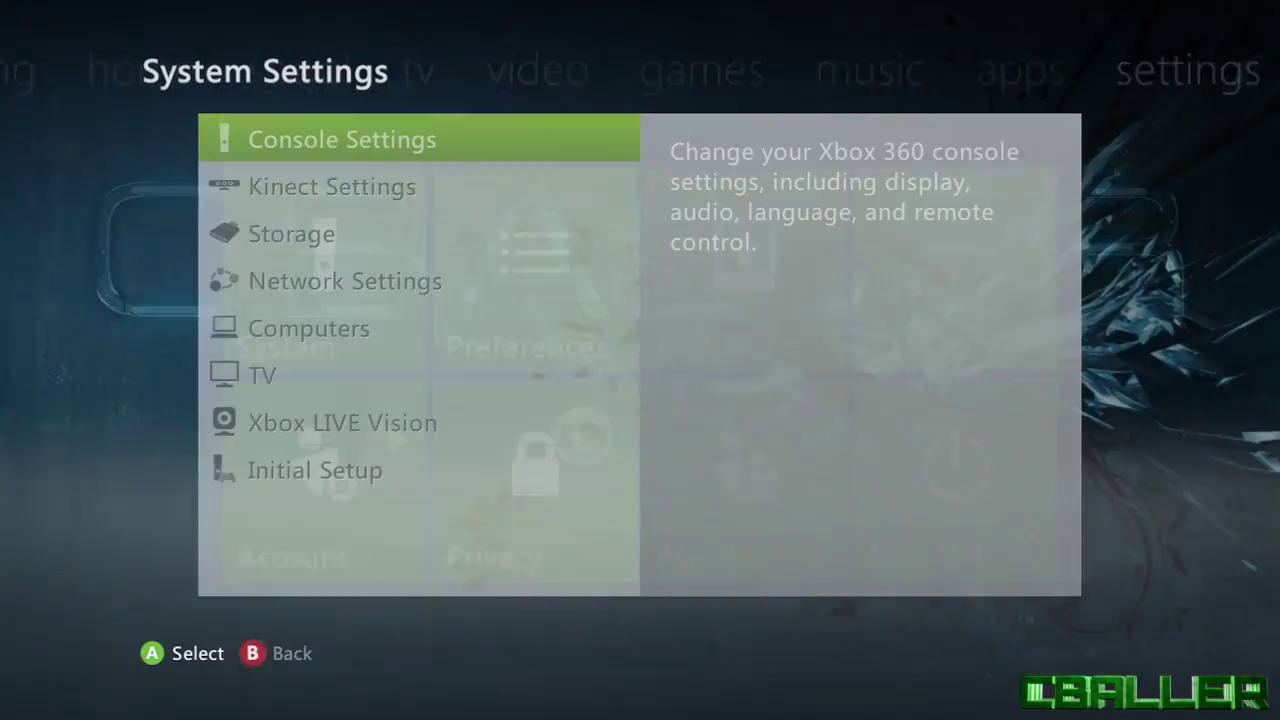
pyautogui.press('Escape')
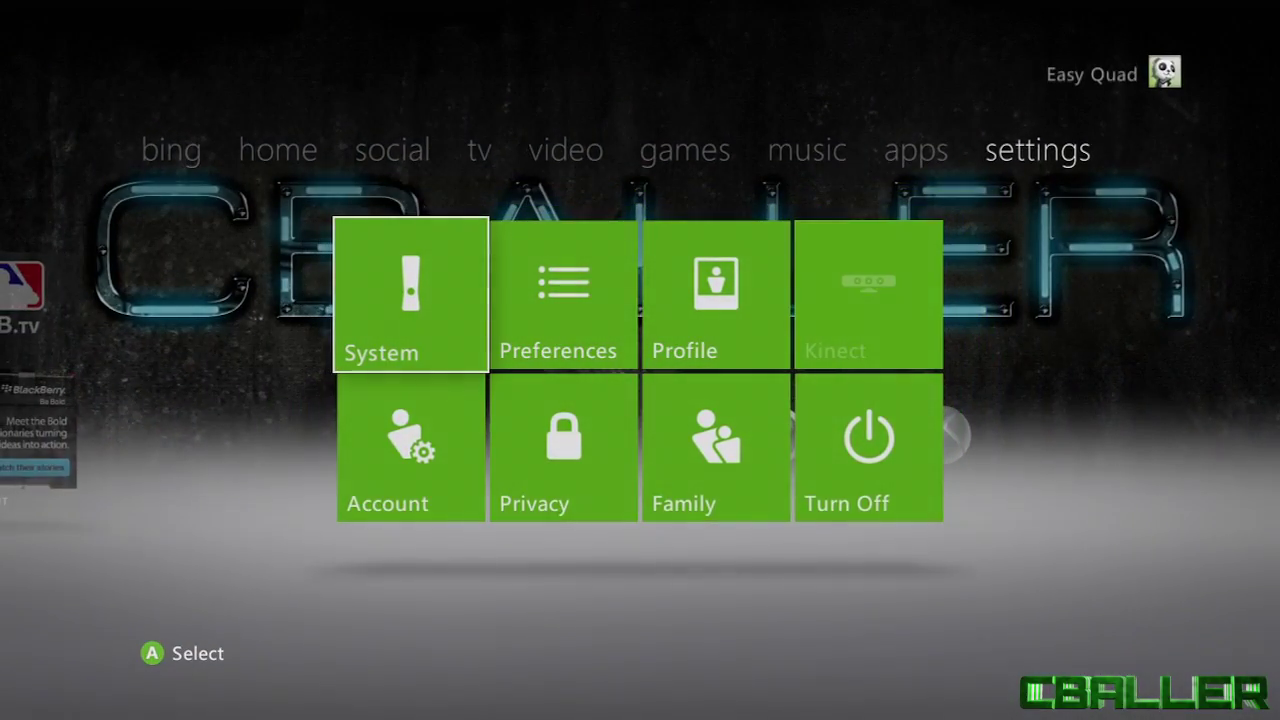